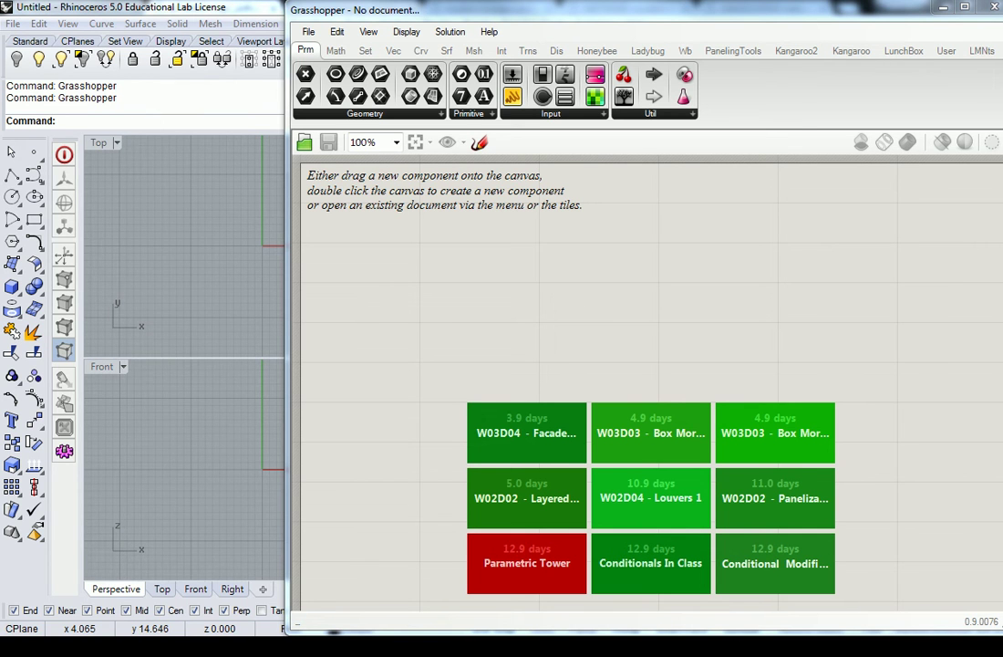
# - Switch to Chrome to look at the double-lane steel truss bridge reference photo
pyautogui.hotkey('alt', 'Tab')
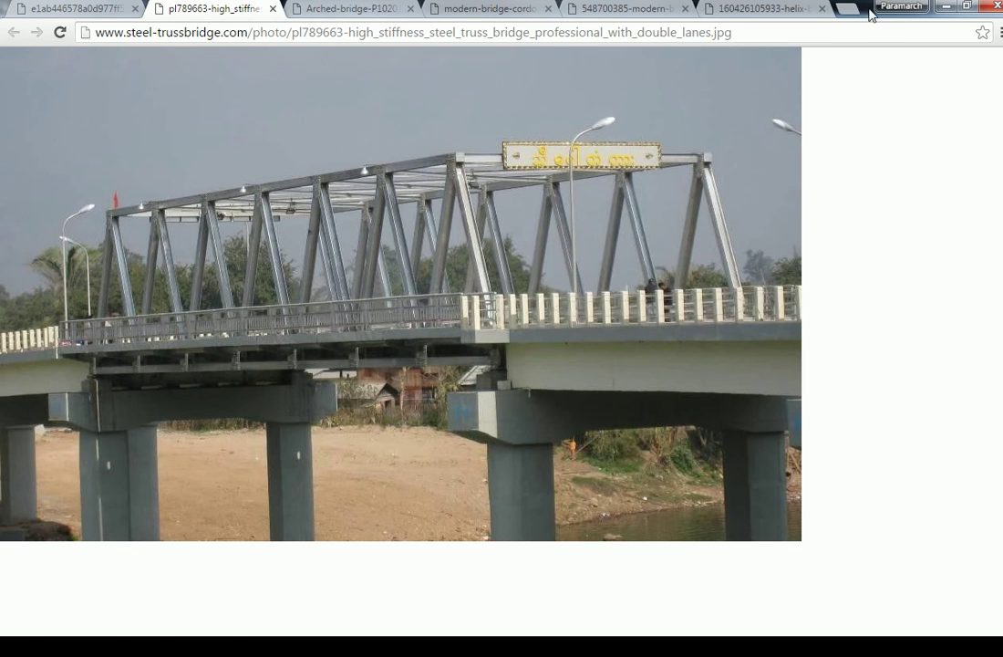
# - Return to Rhino and shrink Grasshopper so all four viewports are visible
pyautogui.click(945, 7)
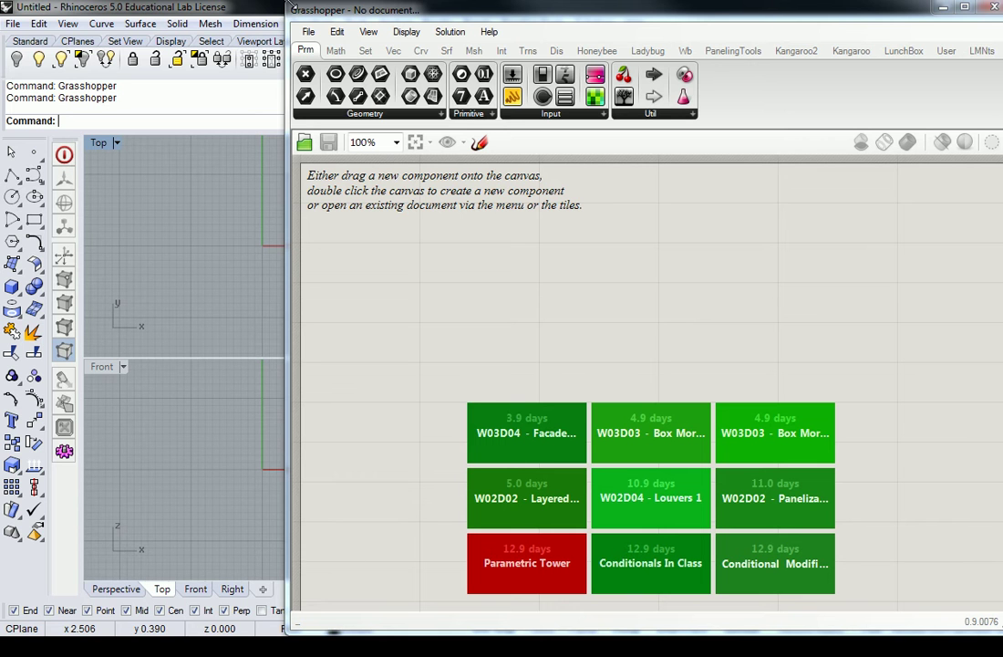
pyautogui.doubleClick(291, 8)
pyautogui.moveTo(283, 208); pyautogui.dragTo(182, 233, button='right')
pyautogui.moveTo(242, 264); pyautogui.dragTo(247, 264, button='right')
# - Draw a horizontal line from 0,0,0 with length 100' along the x axis
pyautogui.write('line')
pyautogui.press('Return')
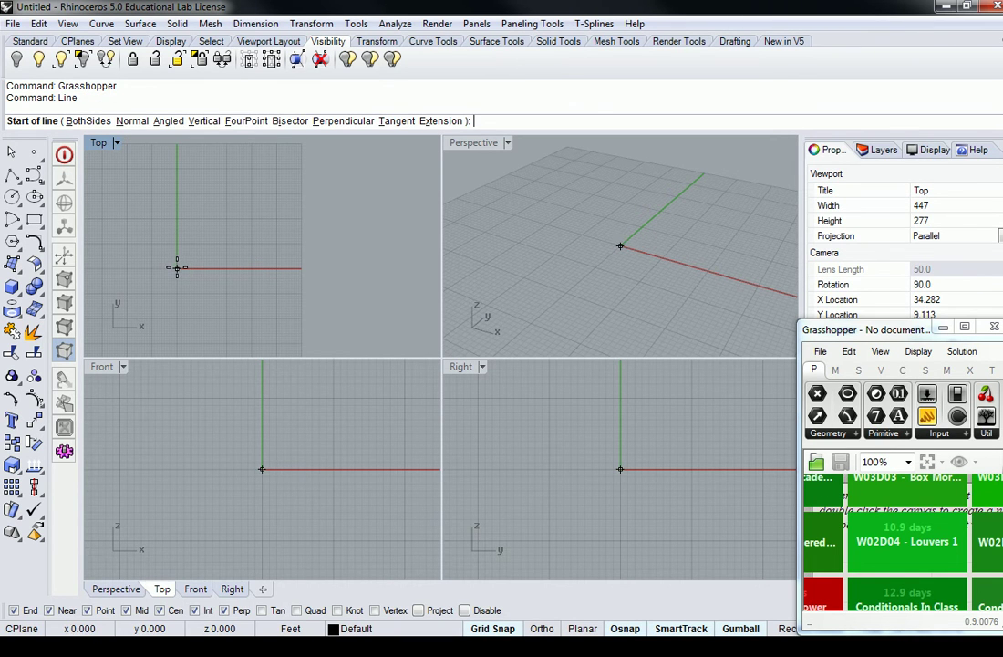
pyautogui.write('0,0,0')
pyautogui.press('Return')
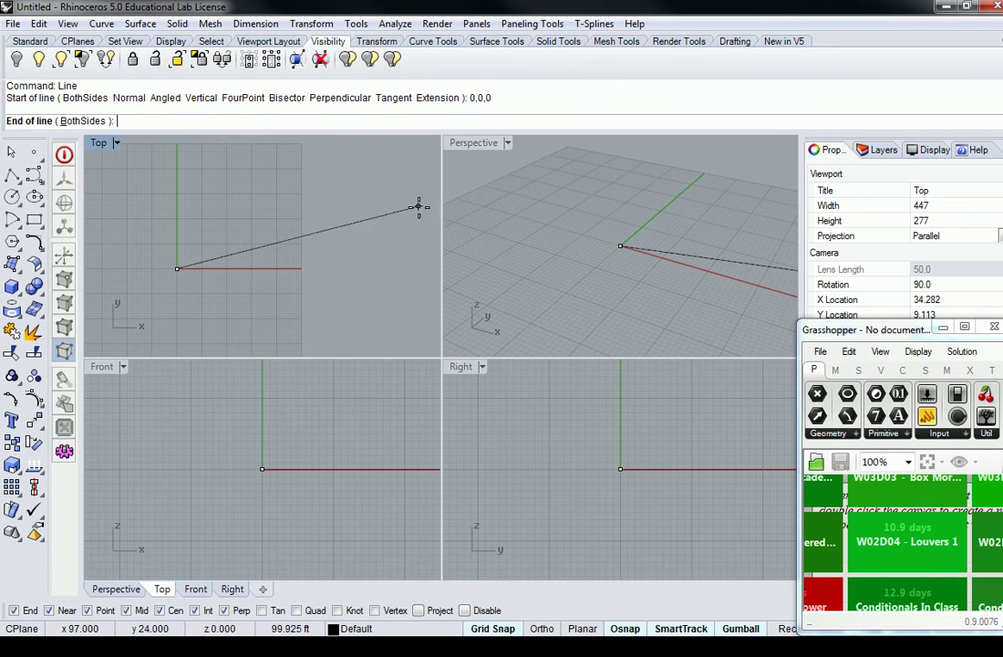
pyautogui.write('100')
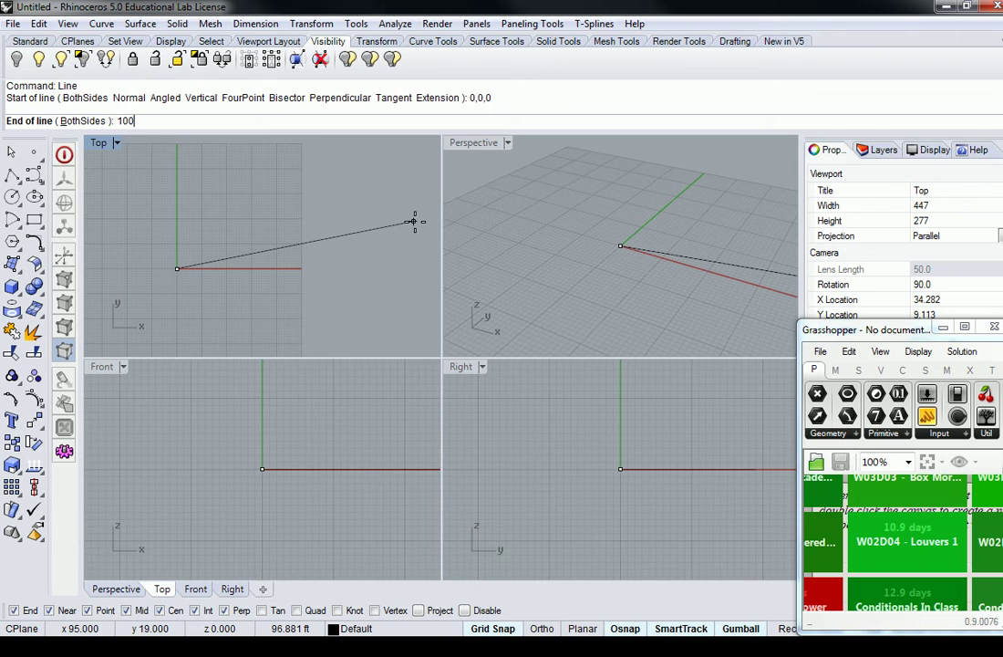
pyautogui.write("'")
pyautogui.press('Return')
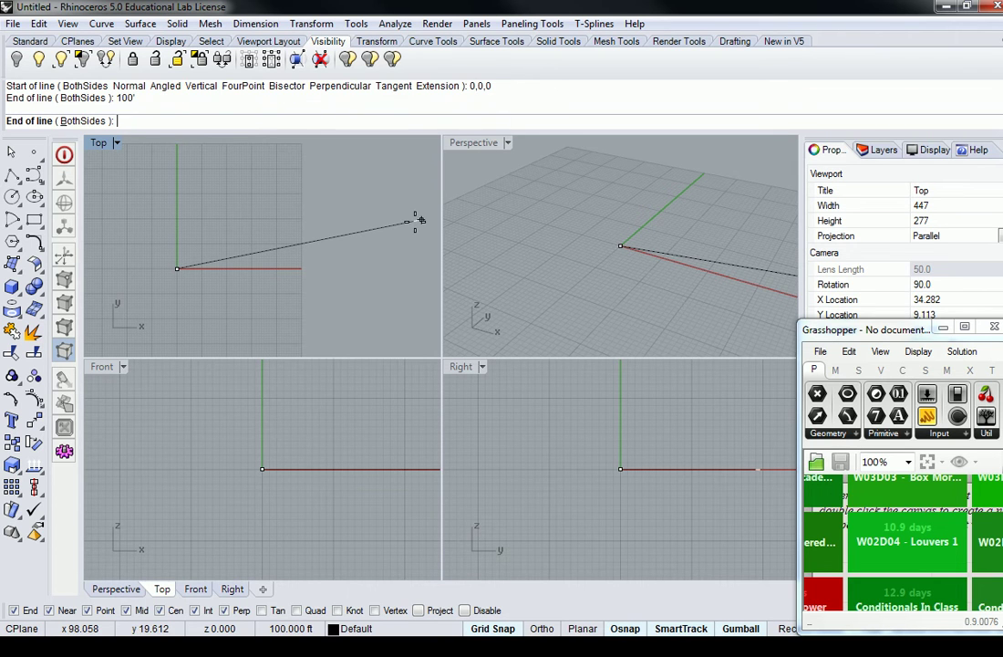
pyautogui.scroll(2, 331, 237)
pyautogui.scroll(-2, 336, 235)
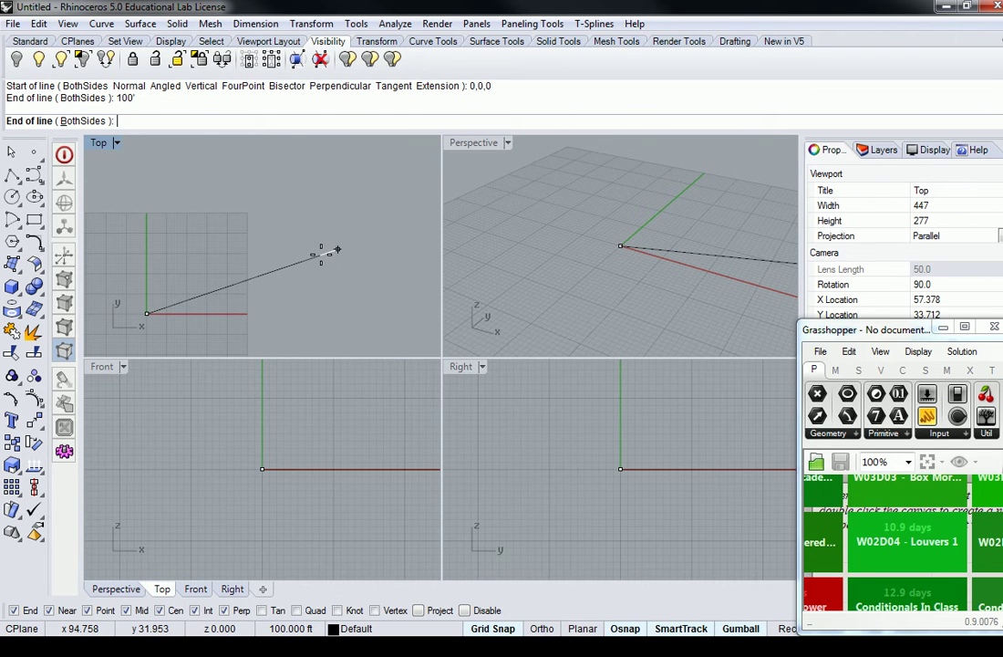
pyautogui.press('shift')
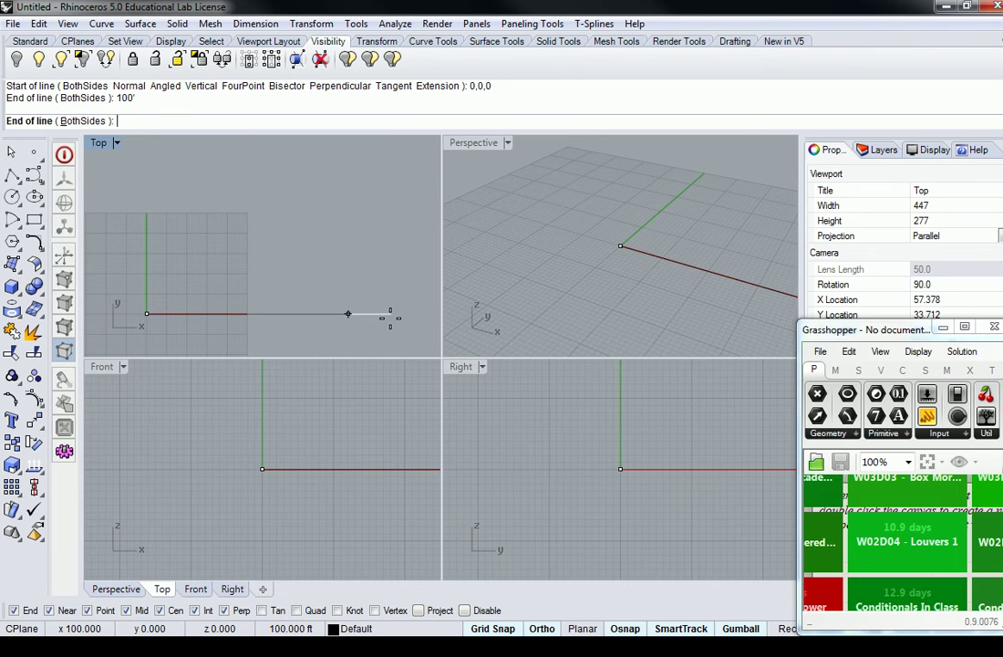
pyautogui.click(352, 317)
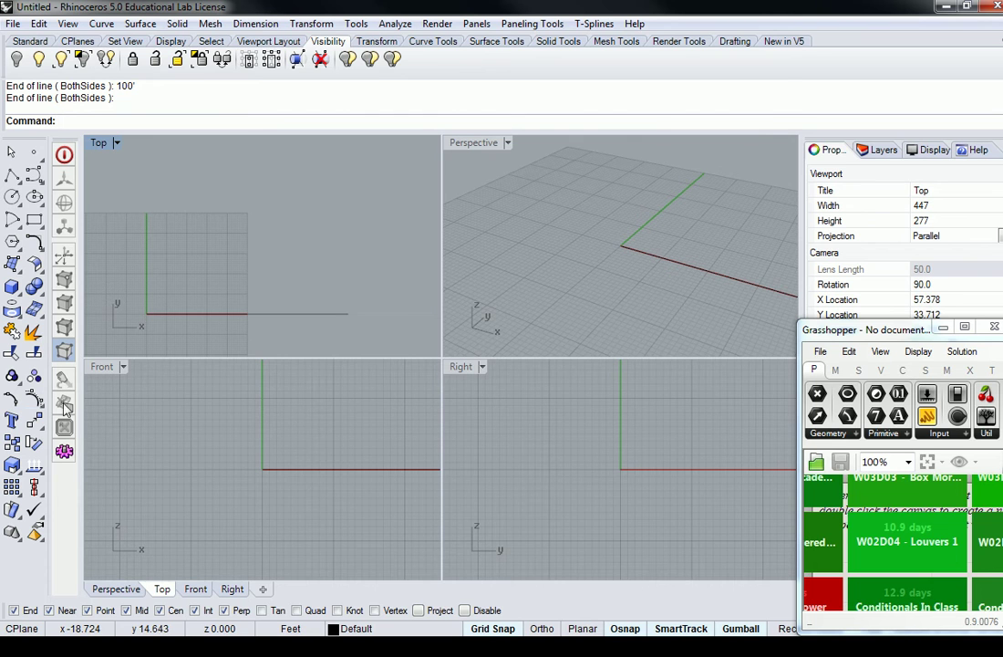
# - Maximize the Front view around the line and widen Grasshopper over the right half
pyautogui.doubleClick(103, 365)
pyautogui.scroll(-5, 365, 385)
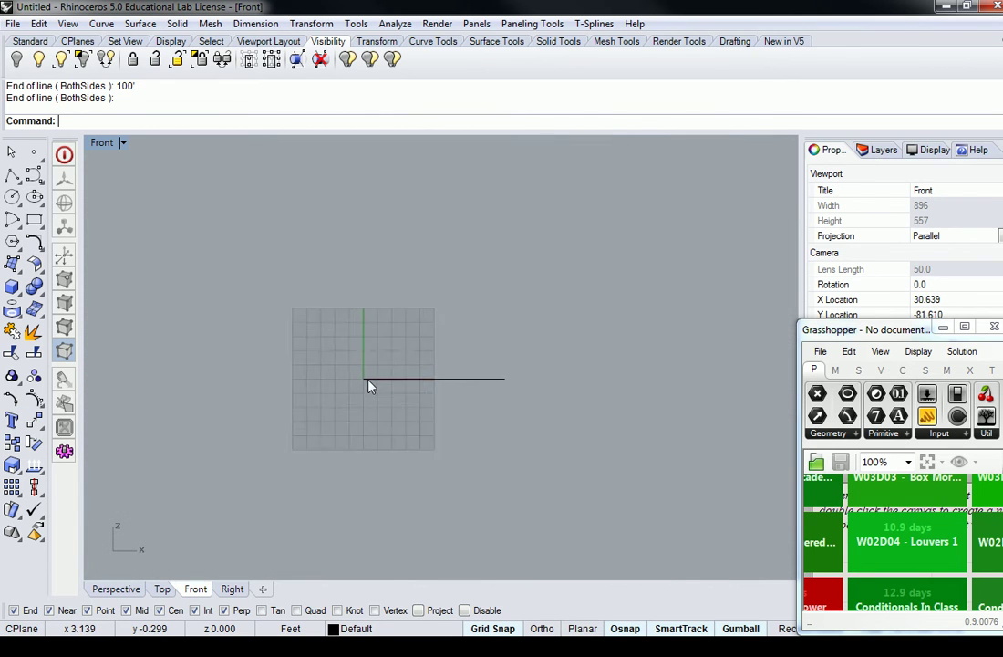
pyautogui.scroll(3, 410, 391)
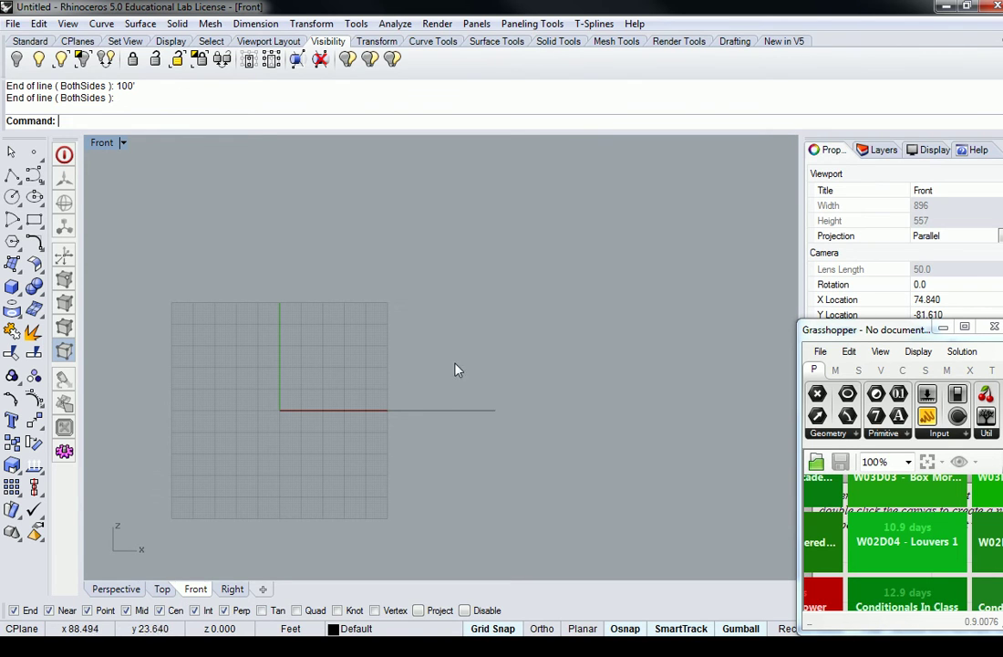
pyautogui.moveTo(493, 361); pyautogui.dragTo(432, 370, button='right')
pyautogui.moveTo(318, 393); pyautogui.dragTo(424, 343, button='right')
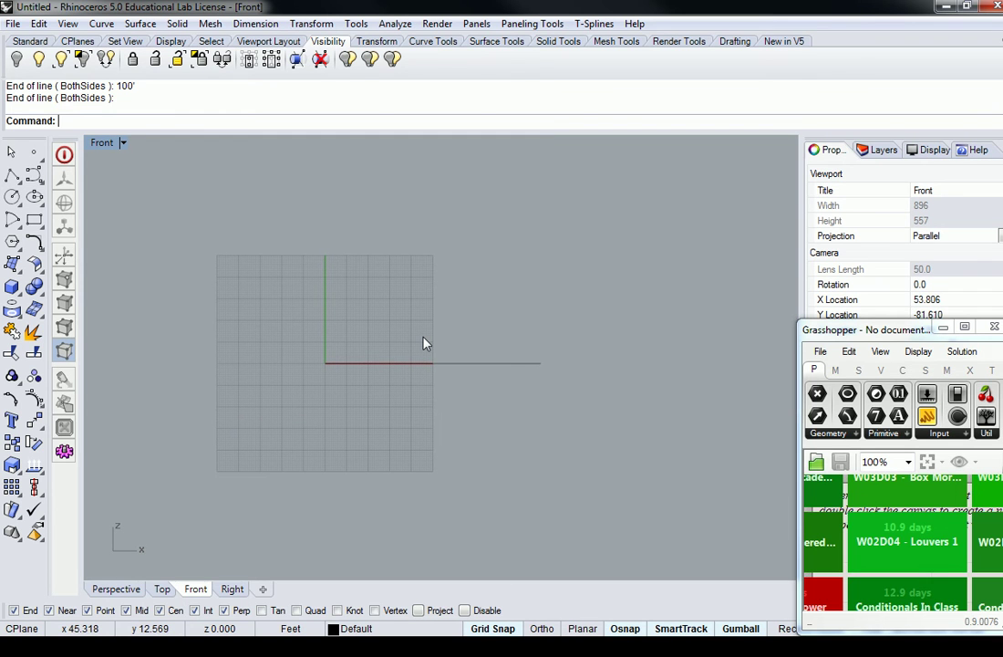
pyautogui.moveTo(572, 300); pyautogui.dragTo(479, 290, button='right')
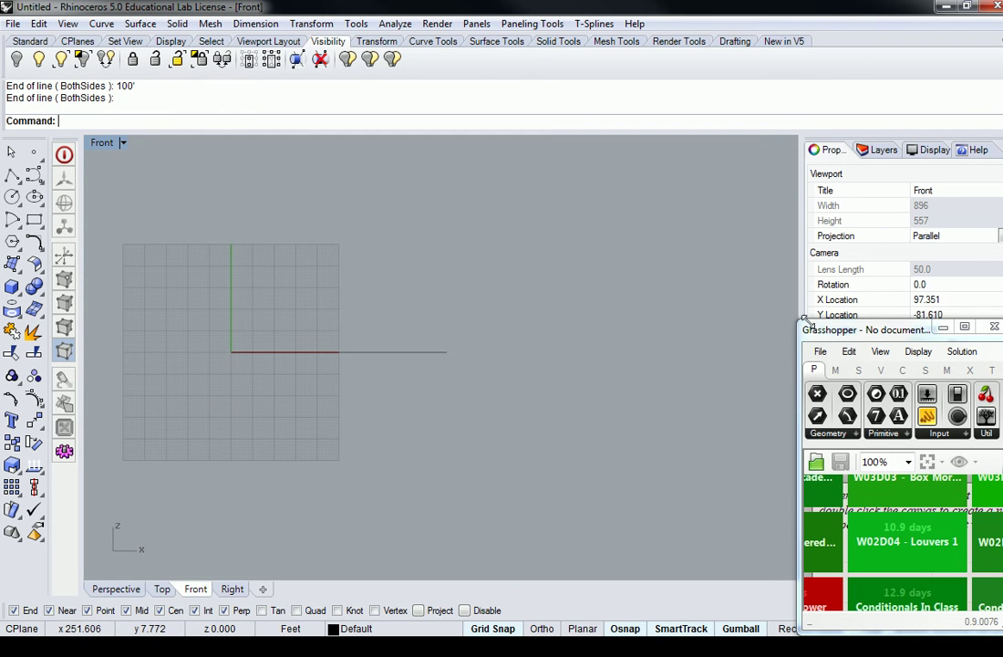
pyautogui.moveTo(800, 324); pyautogui.dragTo(425, 0)
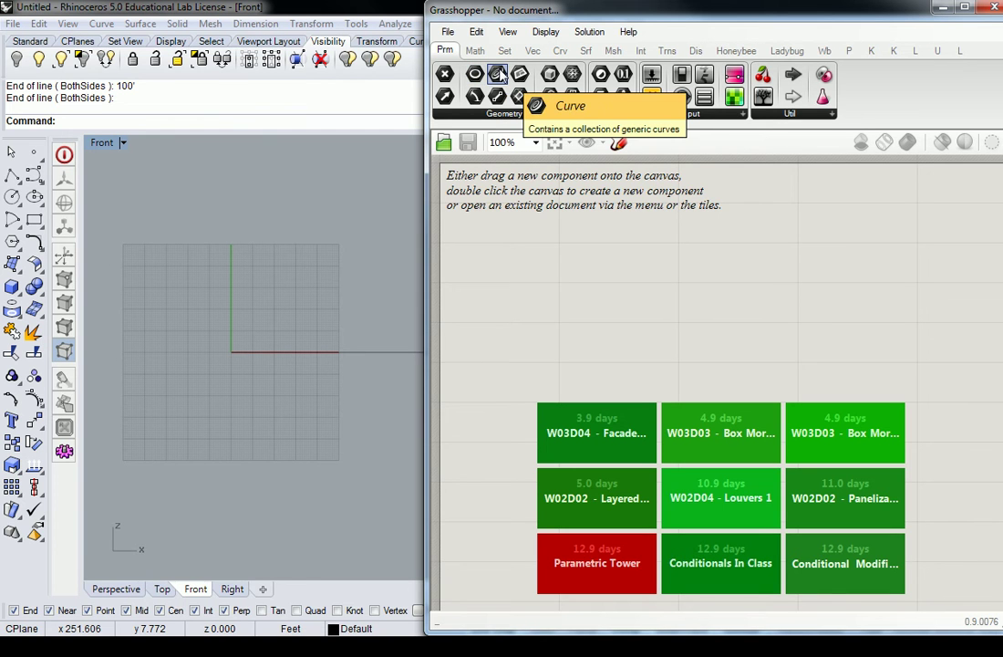
# - Place a Curve parameter and set it to reference the 100-foot line
pyautogui.moveTo(500, 75); pyautogui.dragTo(643, 314)
pyautogui.rightClick(643, 314)
pyautogui.click(707, 485)
pyautogui.click(398, 354)
# - Pan the Front view and cancel the accidentally restarted Line command
pyautogui.moveTo(389, 311); pyautogui.dragTo(325, 336, button='right')
pyautogui.rightClick(284, 335)
pyautogui.scroll(2, 274, 337)
pyautogui.press('Escape')
pyautogui.scroll(-3, 276, 343)
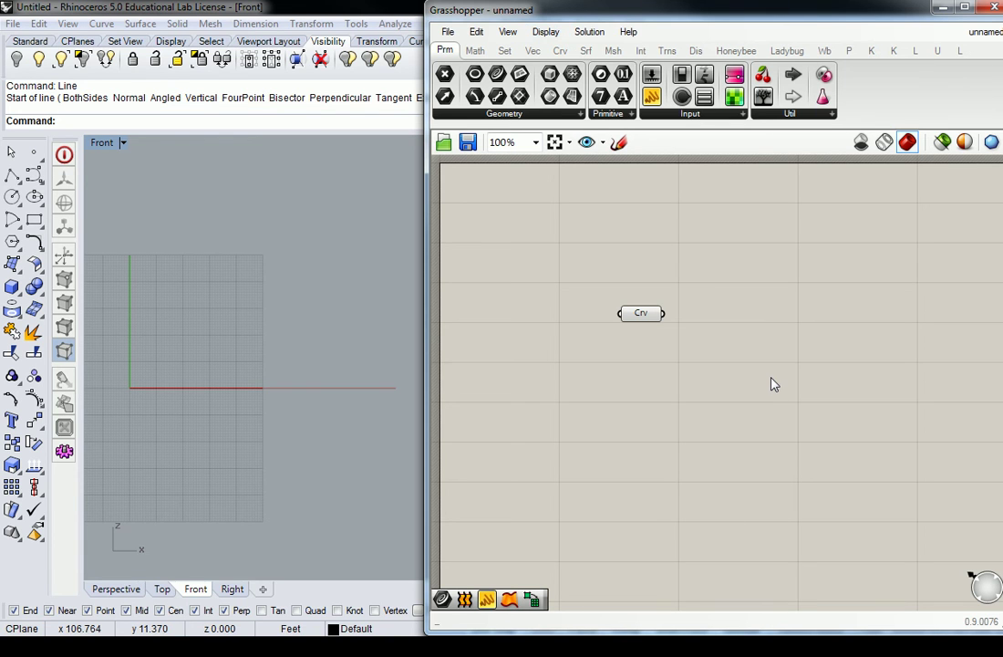
# - Add a Unit Z vector component to the right of the Crv parameter
pyautogui.moveTo(757, 302); pyautogui.dragTo(720, 298, button='right')
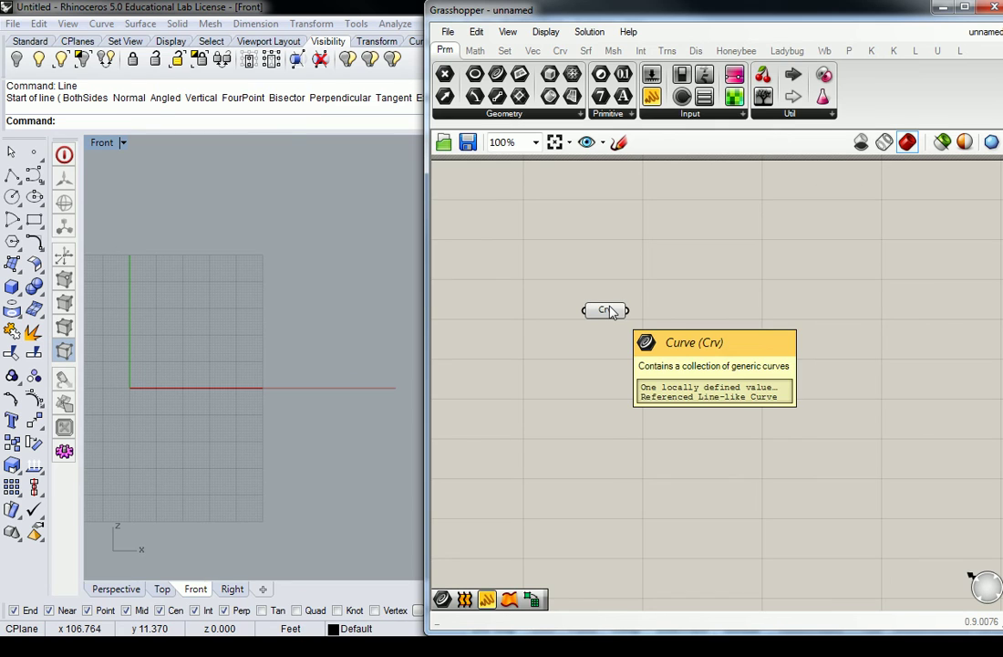
pyautogui.click(606, 311)
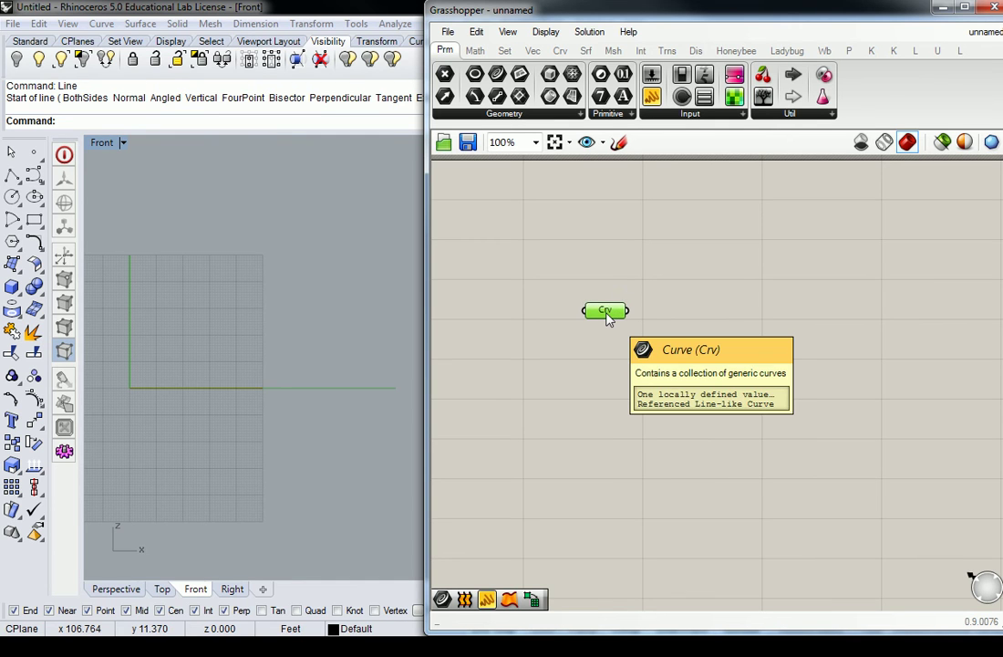
pyautogui.click(625, 245)
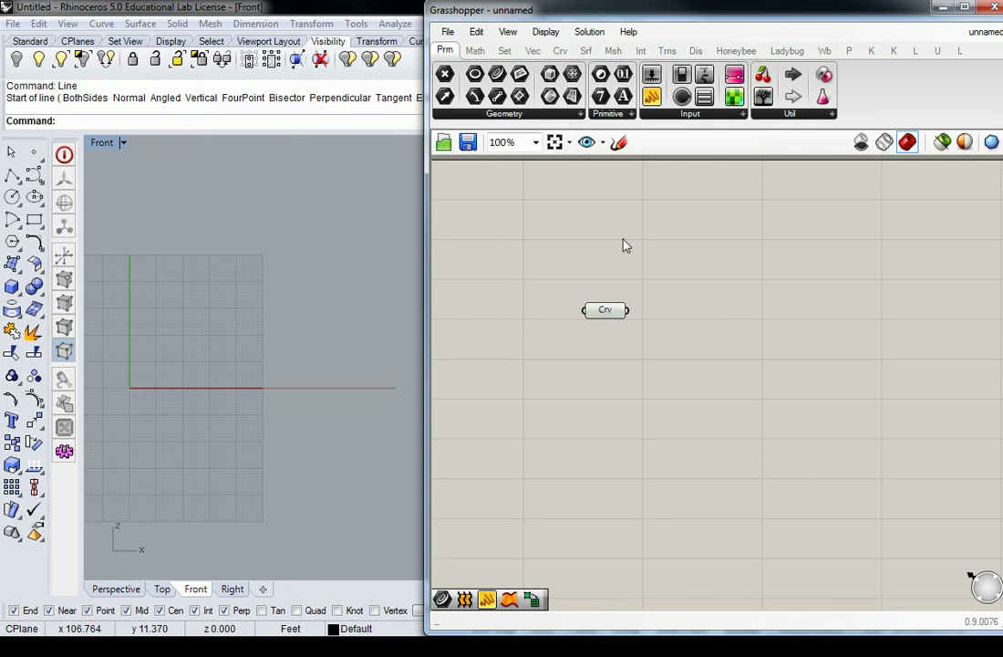
pyautogui.click(536, 52)
pyautogui.click(762, 114)
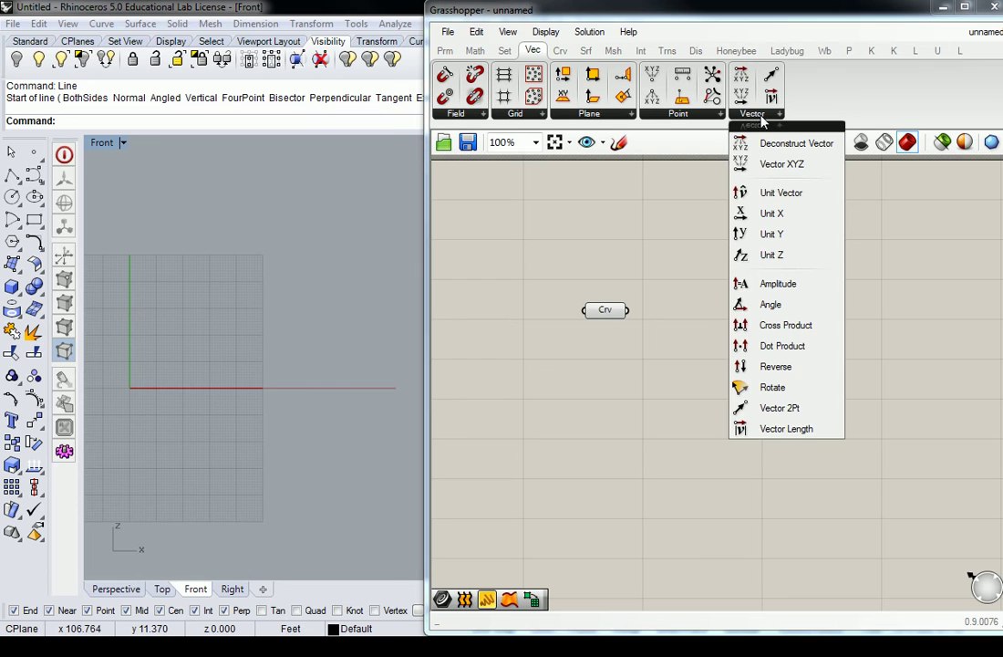
pyautogui.click(791, 264)
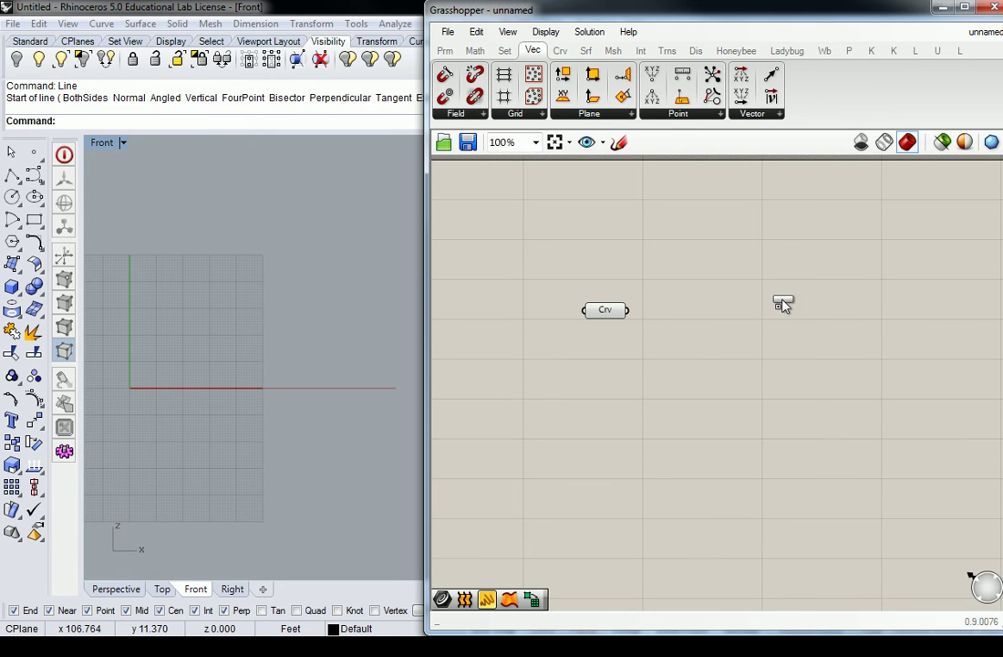
pyautogui.click(783, 301)
pyautogui.moveTo(783, 300); pyautogui.dragTo(734, 277)
pyautogui.click(684, 253)
# - Add an Offset component from the Curve Util list to the canvas
pyautogui.click(561, 51)
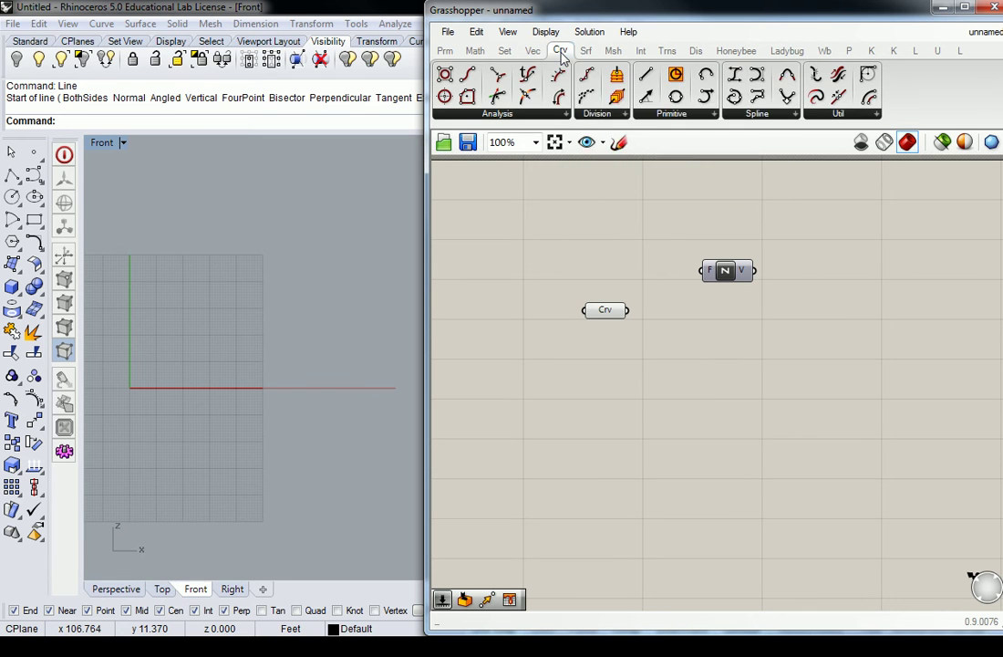
pyautogui.click(837, 113)
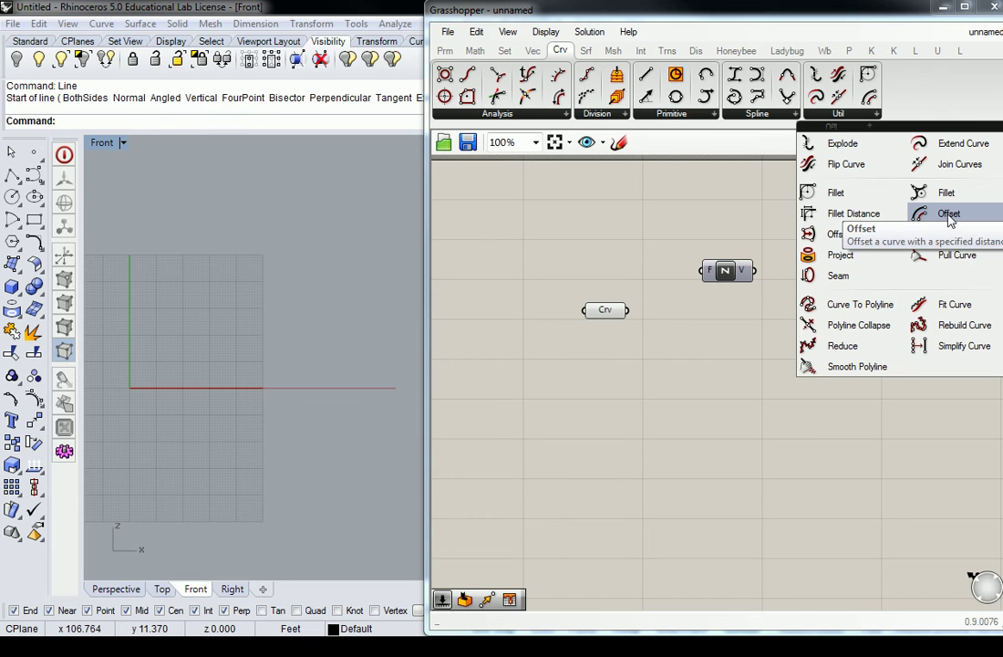
pyautogui.moveTo(949, 219); pyautogui.dragTo(861, 293)
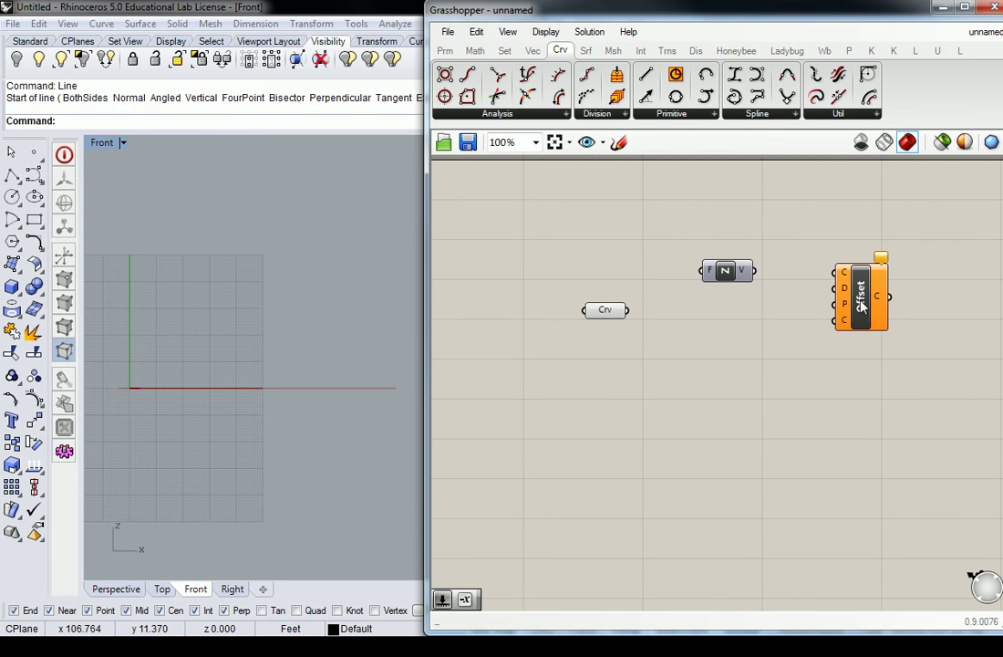
# - Replace the Offset with a Move component and wire Crv into its geometry input
pyautogui.hotkey('ctrl', 'z')
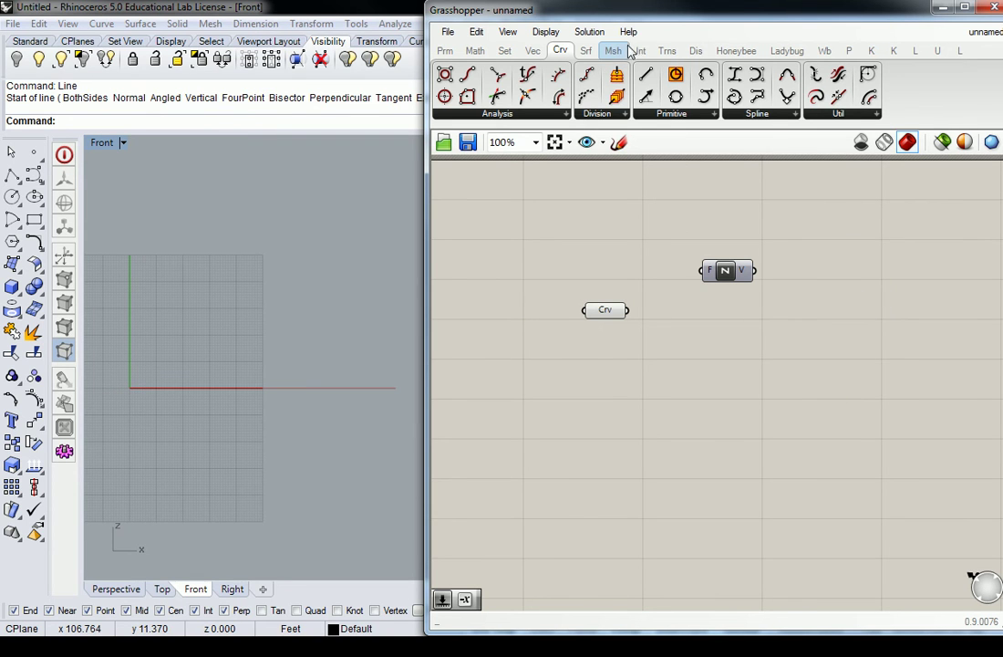
pyautogui.click(665, 52)
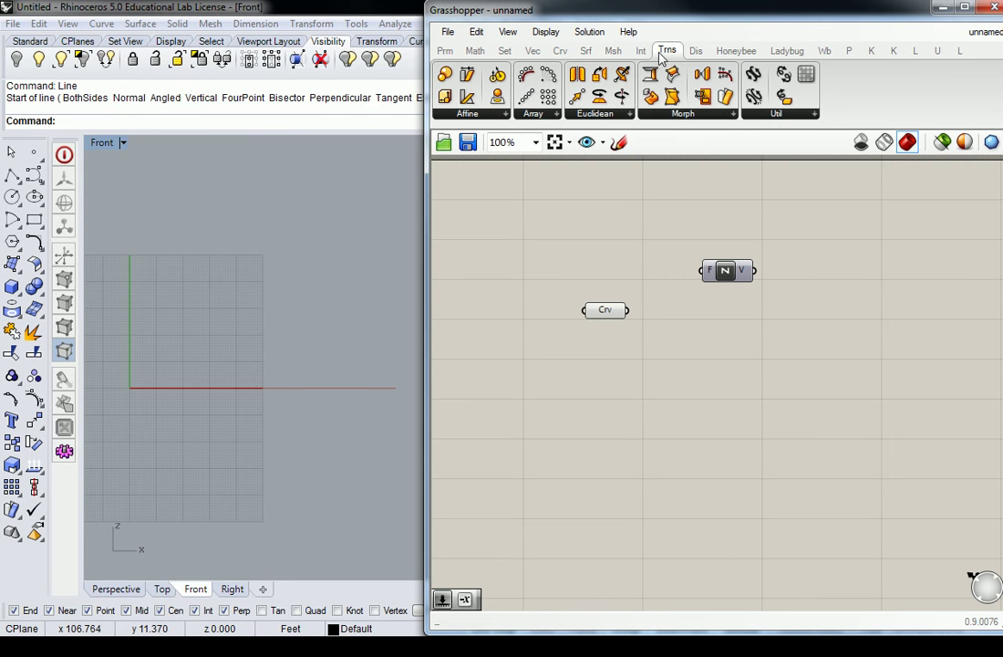
pyautogui.click(594, 113)
pyautogui.moveTo(607, 164); pyautogui.dragTo(837, 290)
pyautogui.click(728, 304)
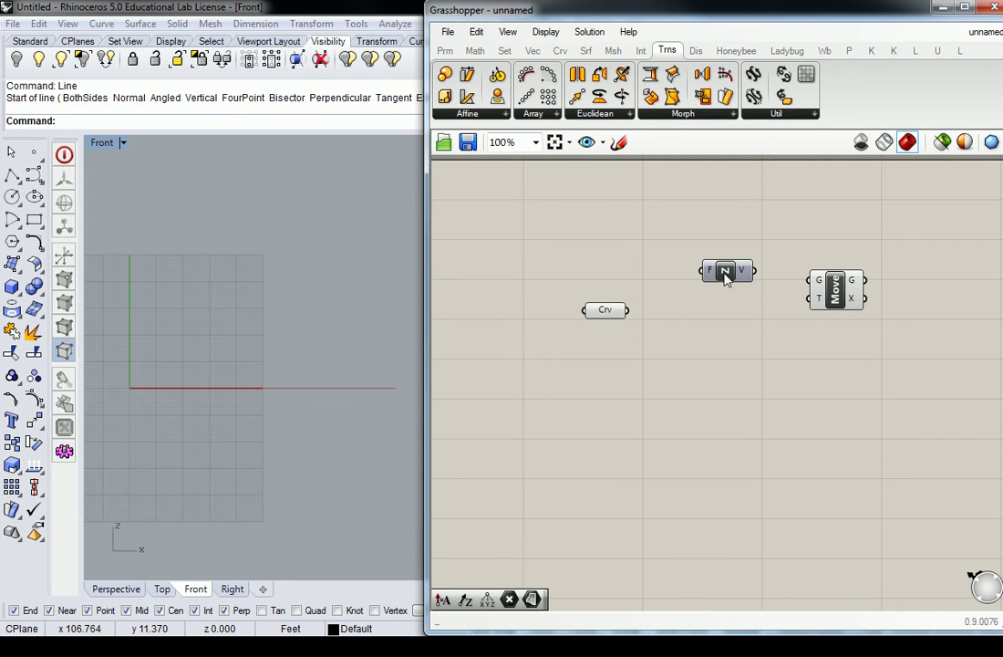
pyautogui.moveTo(725, 272); pyautogui.dragTo(729, 332)
pyautogui.moveTo(630, 310); pyautogui.dragTo(810, 280)
pyautogui.moveTo(835, 290); pyautogui.dragTo(691, 329)
# - Add a 0<40 number slider and wire it into Unit Z's factor input
pyautogui.moveTo(673, 377); pyautogui.dragTo(729, 355, button='right')
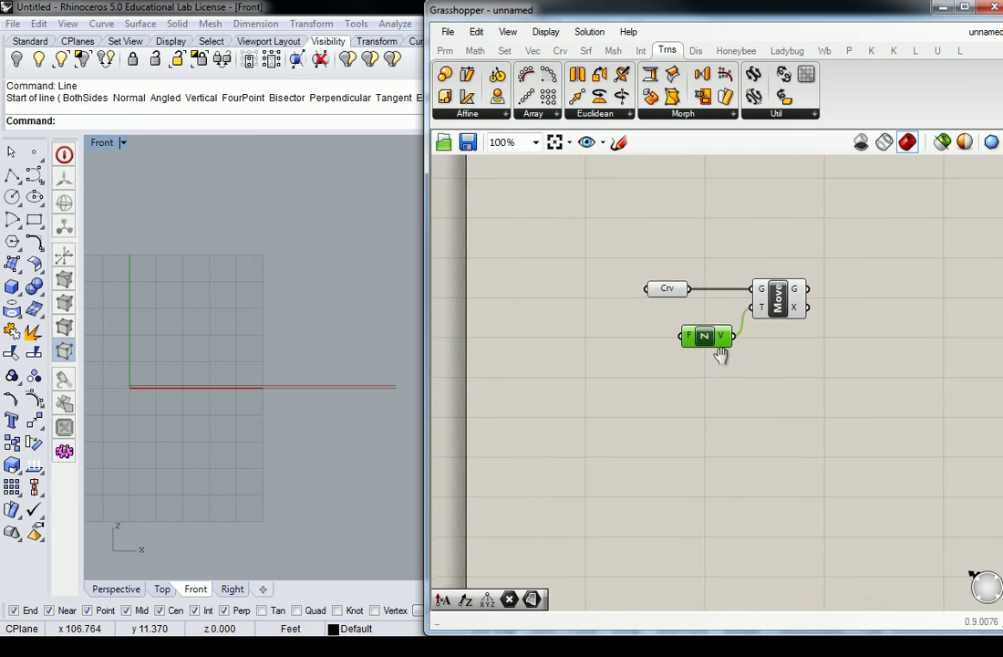
pyautogui.doubleClick(580, 336)
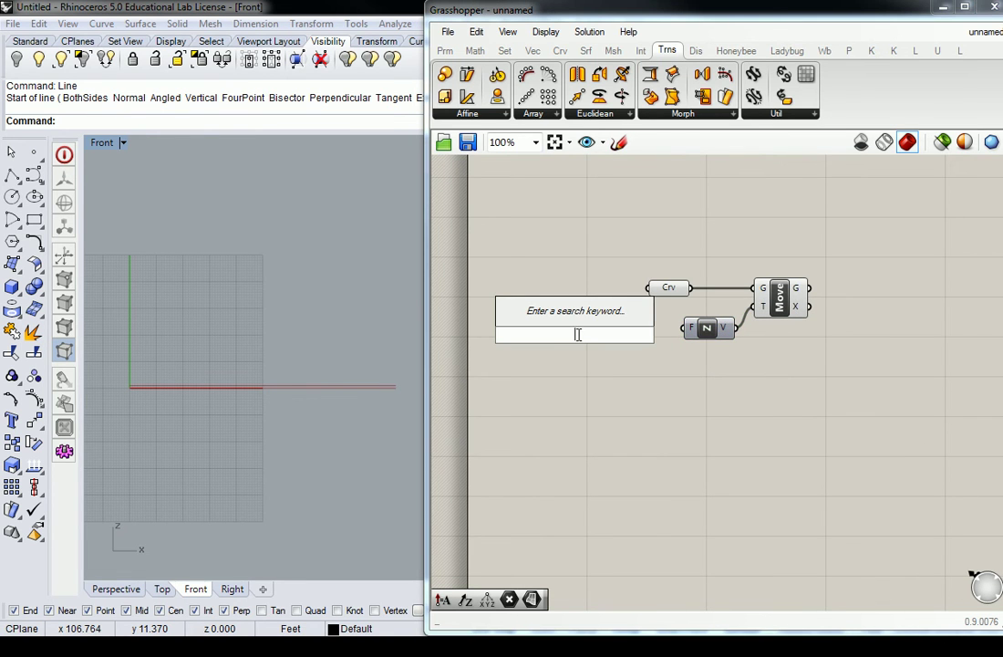
pyautogui.write('0')
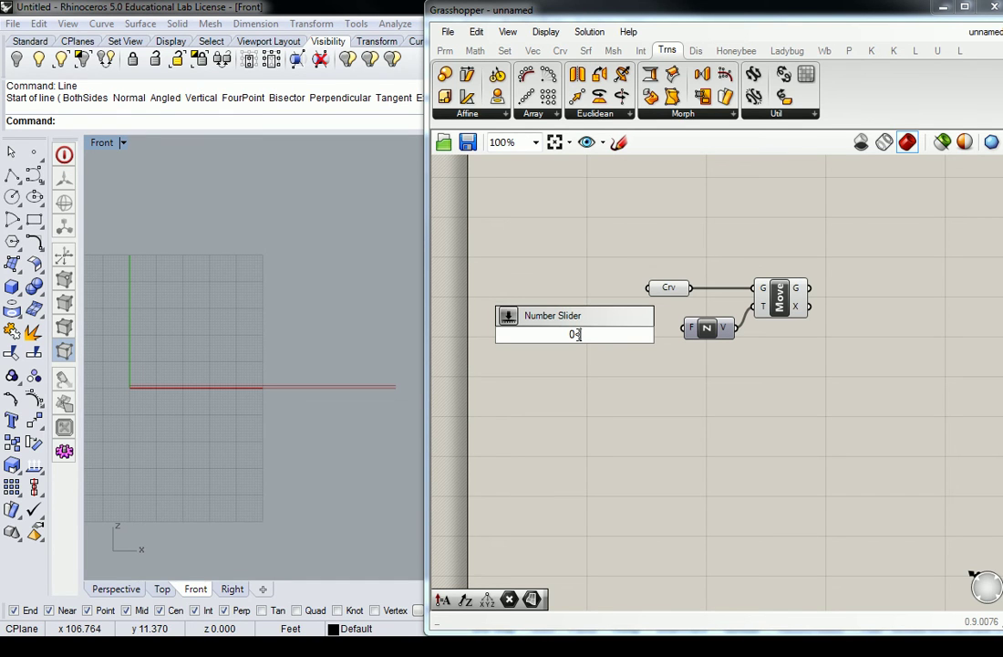
pyautogui.write('<40')
pyautogui.press('Return')
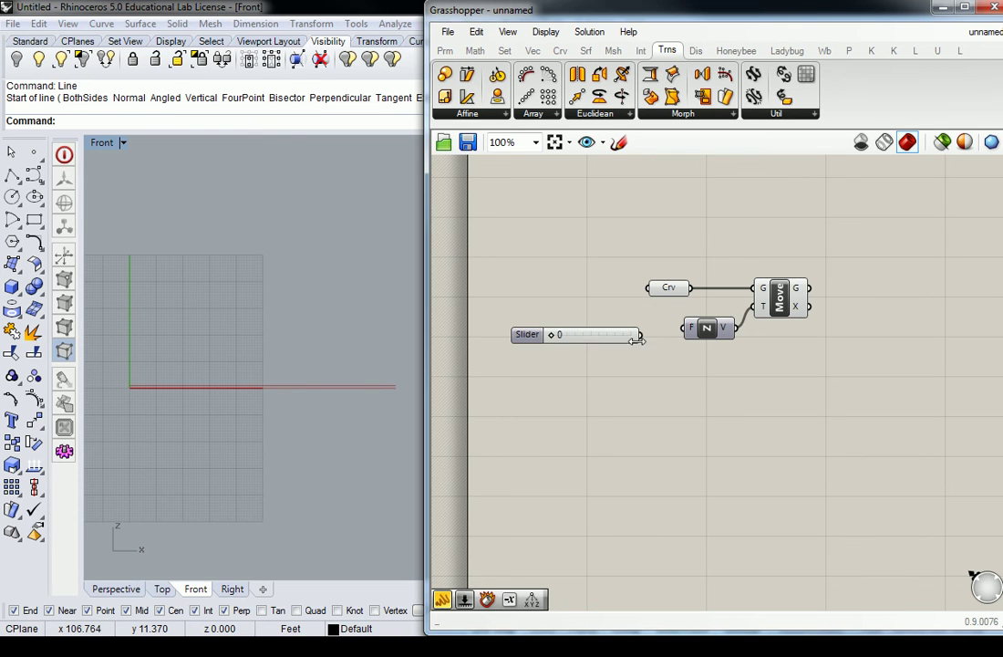
pyautogui.moveTo(640, 335); pyautogui.dragTo(685, 327)
# - Set the Factor slider value to 20
pyautogui.click(606, 341)
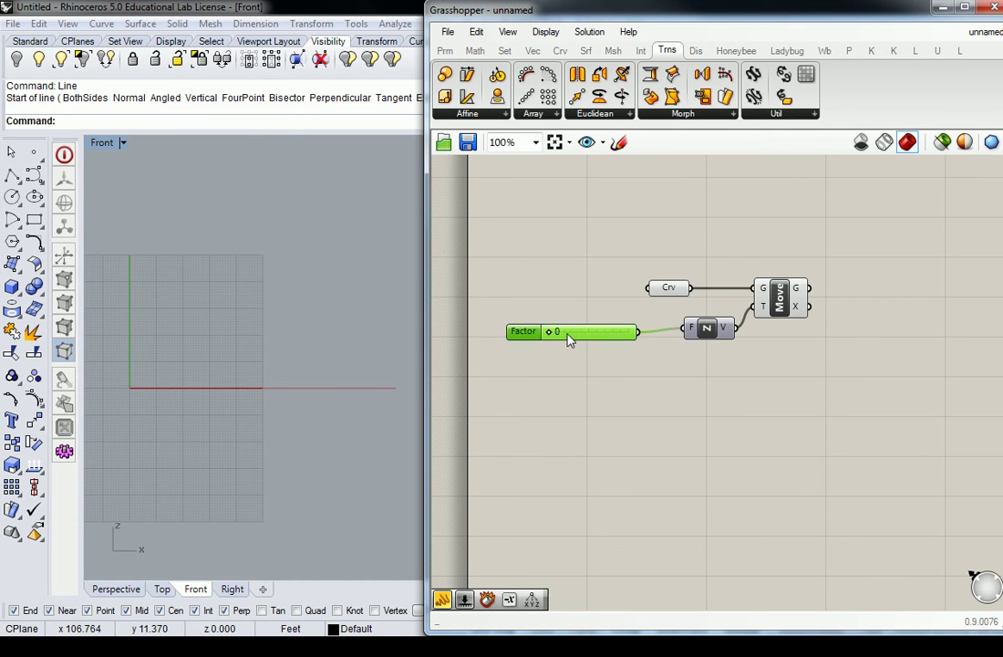
pyautogui.doubleClick(563, 334)
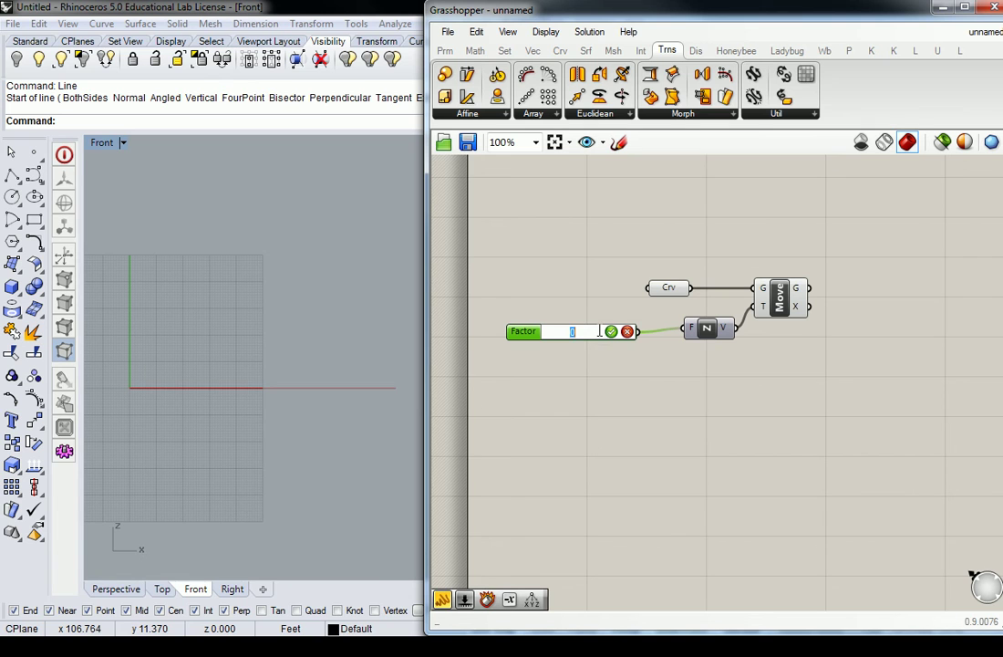
pyautogui.write('20')
pyautogui.click(610, 332)
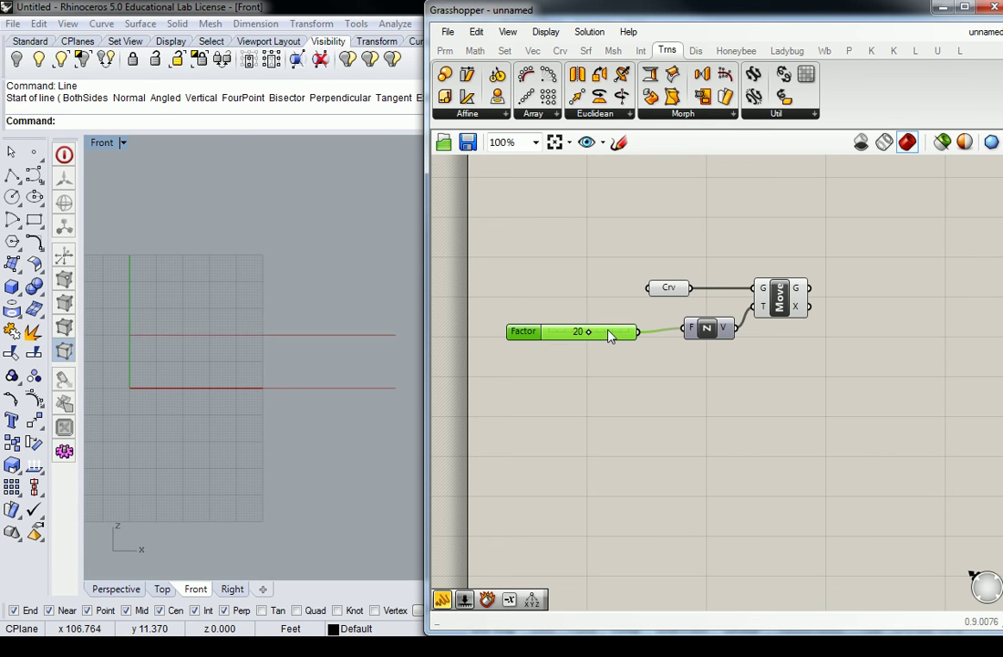
pyautogui.click(577, 308)
pyautogui.moveTo(550, 335); pyautogui.dragTo(563, 331)
pyautogui.click(572, 281)
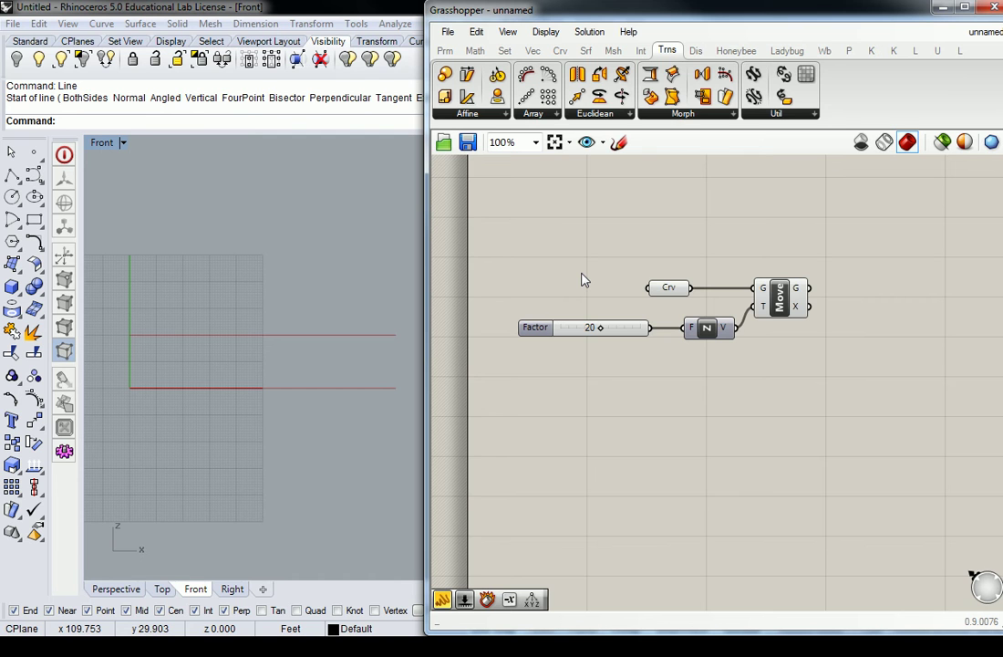
# - Disconnect the Crv curve from the Move component's geometry input
pyautogui.moveTo(596, 271); pyautogui.dragTo(468, 291, button='right')
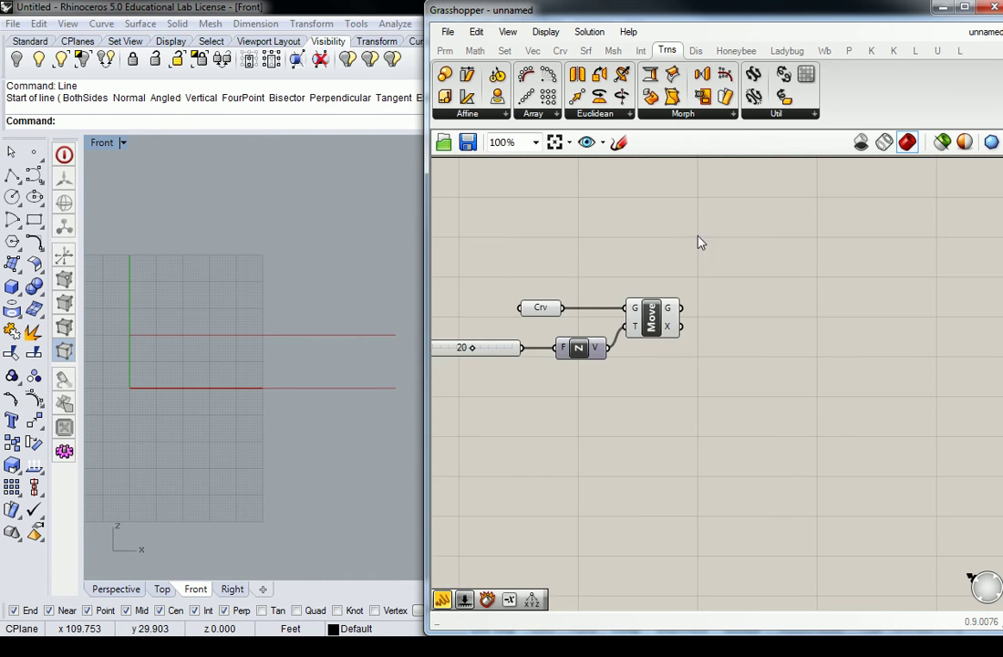
pyautogui.click(673, 318)
pyautogui.scroll(-3, 680, 317)
pyautogui.scroll(4, 605, 314)
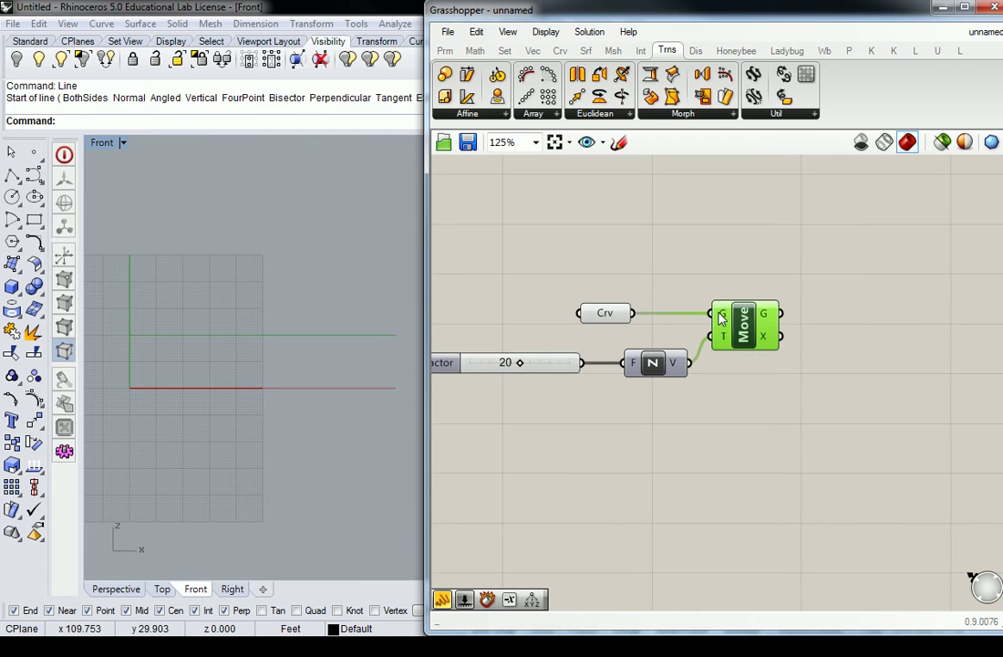
pyautogui.rightClick(721, 317)
pyautogui.click(921, 358)
pyautogui.scroll(-2, 820, 345)
# - Shift the Factor, Unit Z and Move group to the right, away from Crv
pyautogui.moveTo(840, 333); pyautogui.dragTo(648, 390)
pyautogui.moveTo(820, 370); pyautogui.dragTo(708, 360, button='right')
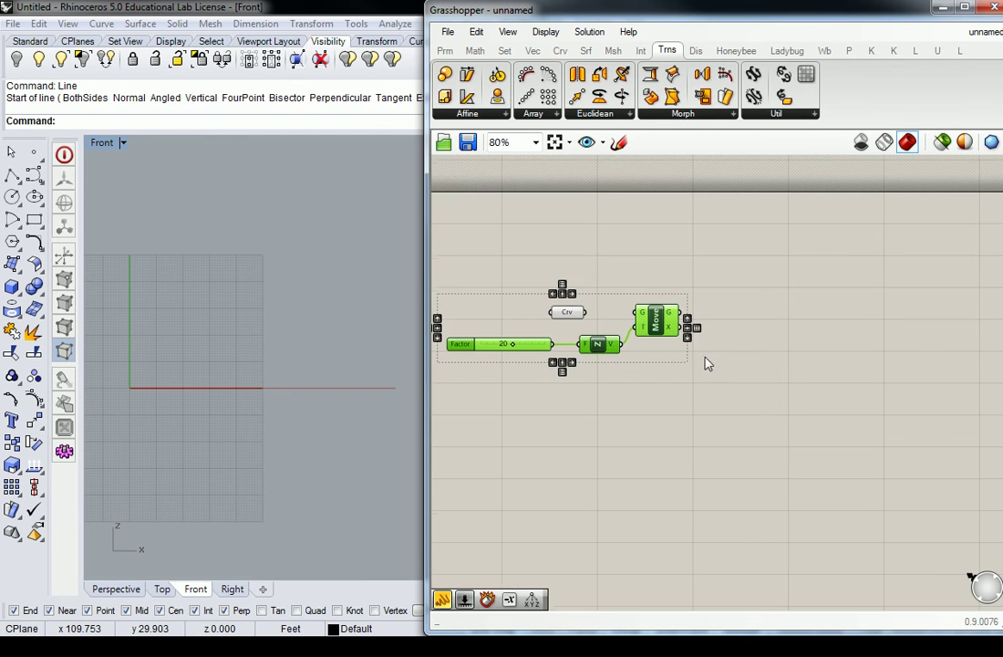
pyautogui.moveTo(662, 333); pyautogui.dragTo(970, 339)
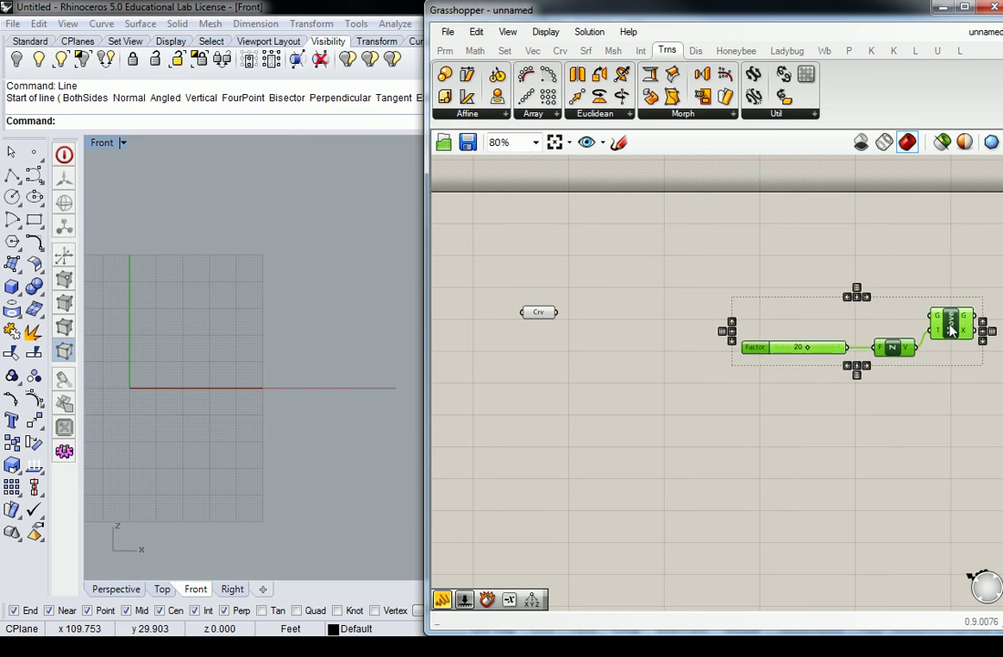
pyautogui.click(777, 264)
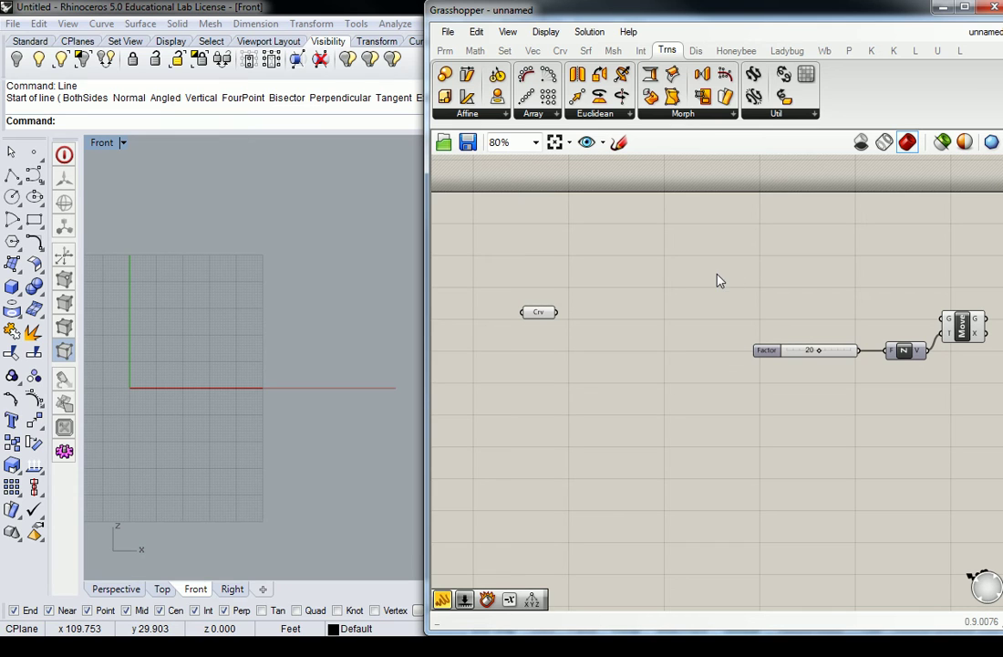
pyautogui.click(538, 312)
pyautogui.click(590, 323)
pyautogui.hotkey('alt', 'Tab')
pyautogui.moveTo(611, 95); pyautogui.dragTo(559, 16)
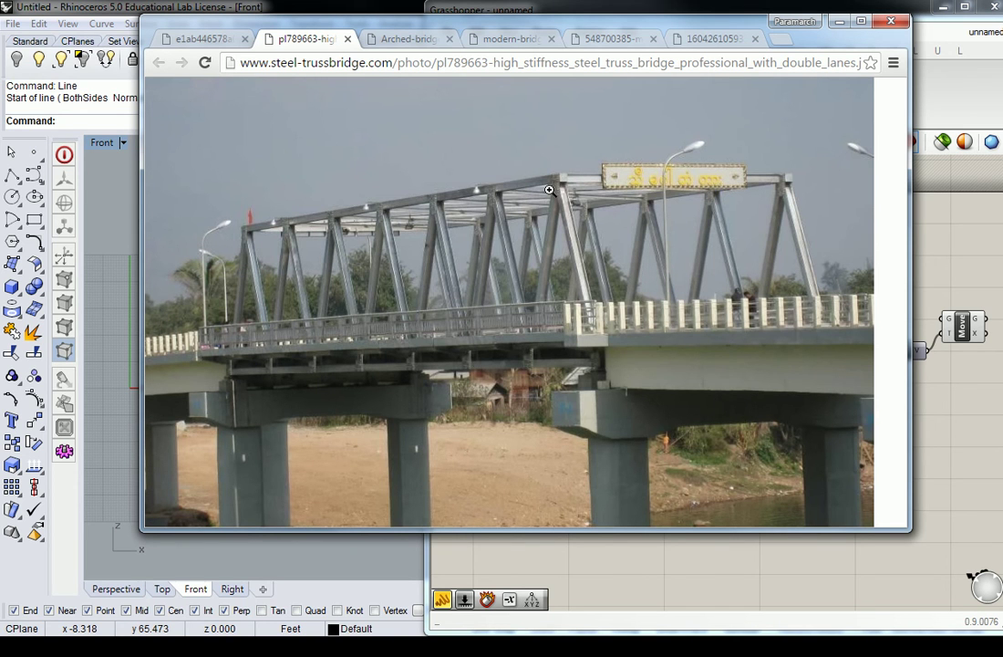
pyautogui.click(957, 234)
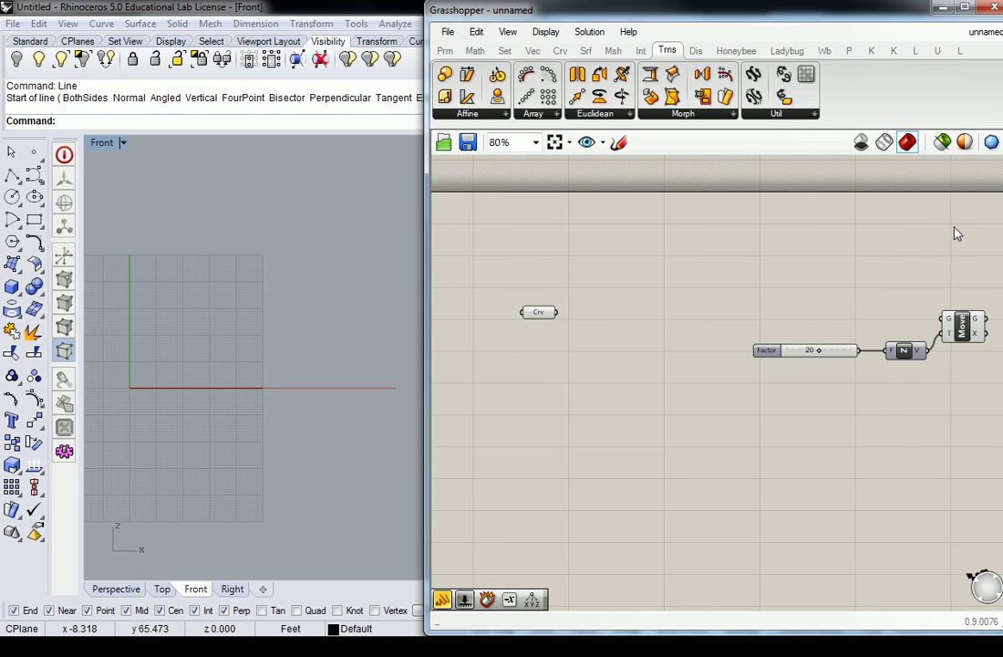
# - Place a Divide Curve component beside Crv and feed the line into its C input
pyautogui.click(560, 50)
pyautogui.click(619, 112)
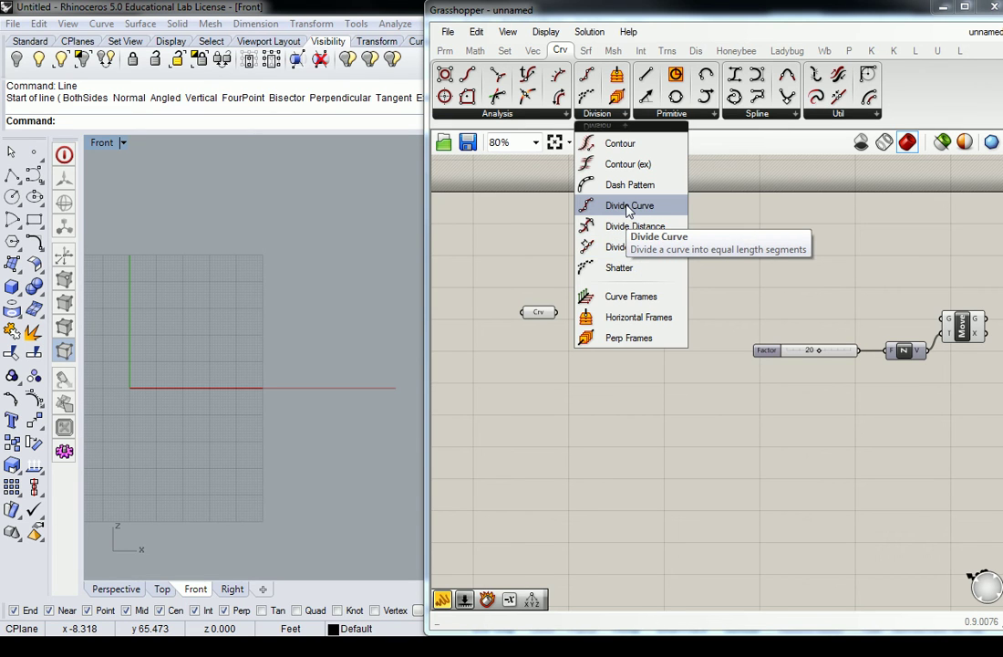
pyautogui.moveTo(627, 211); pyautogui.dragTo(605, 331)
pyautogui.scroll(2, 562, 328)
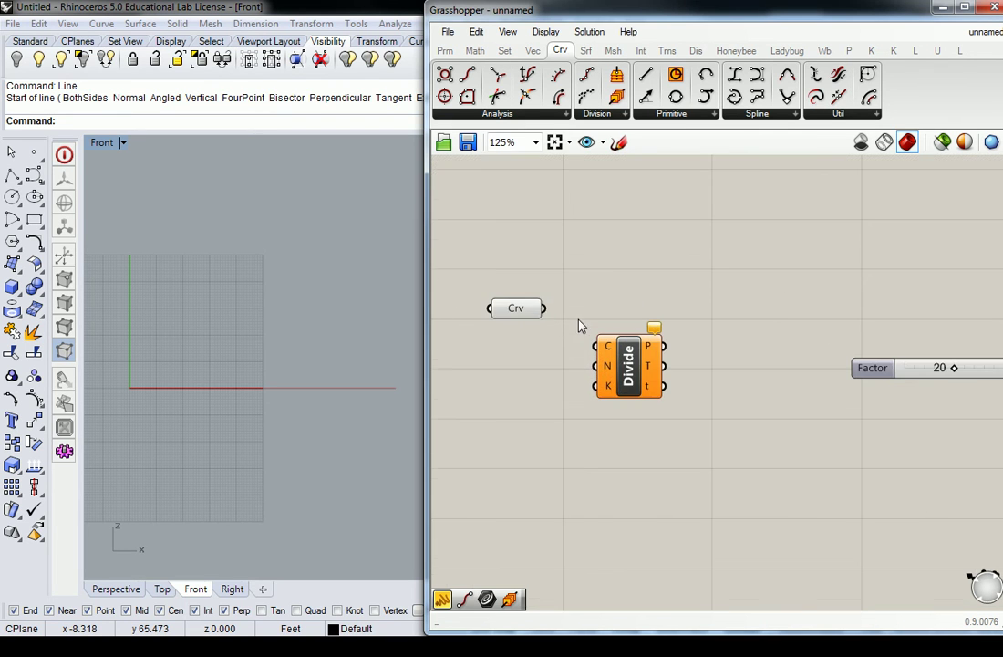
pyautogui.moveTo(545, 309); pyautogui.dragTo(595, 346)
pyautogui.moveTo(626, 374); pyautogui.dragTo(626, 336)
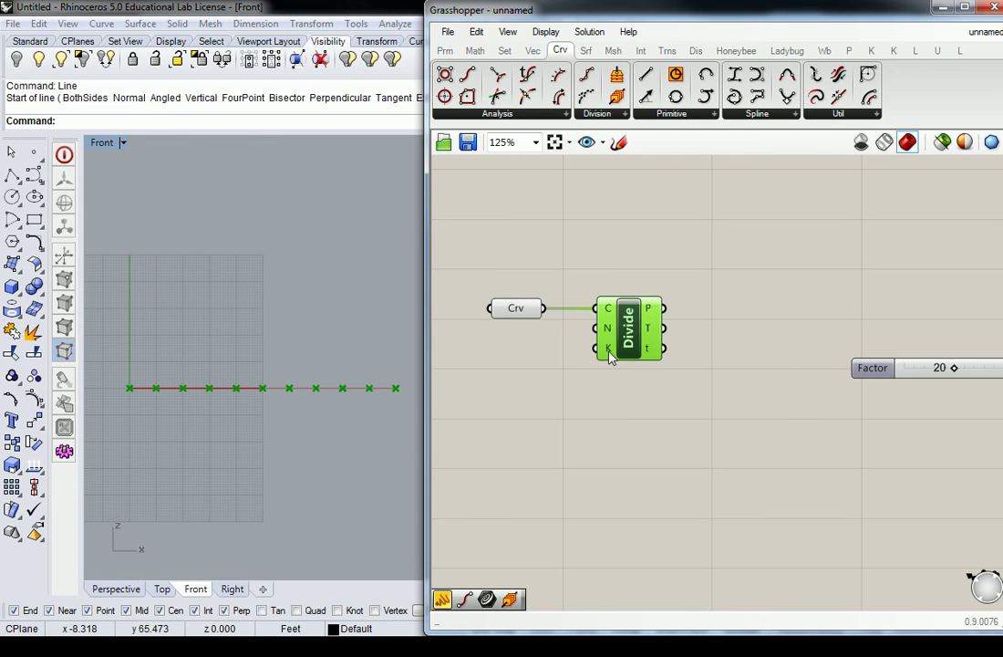
pyautogui.click(557, 361)
pyautogui.moveTo(558, 361); pyautogui.dragTo(612, 345, button='right')
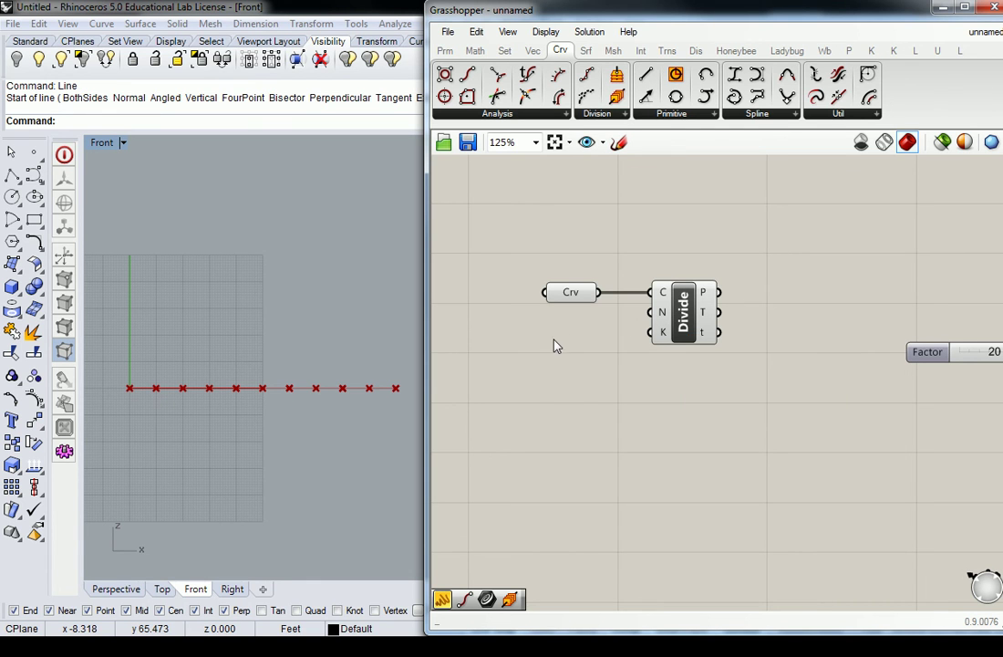
# - Add a 0<10 Count slider set to 7 and wire it into Divide's N input
pyautogui.click(444, 50)
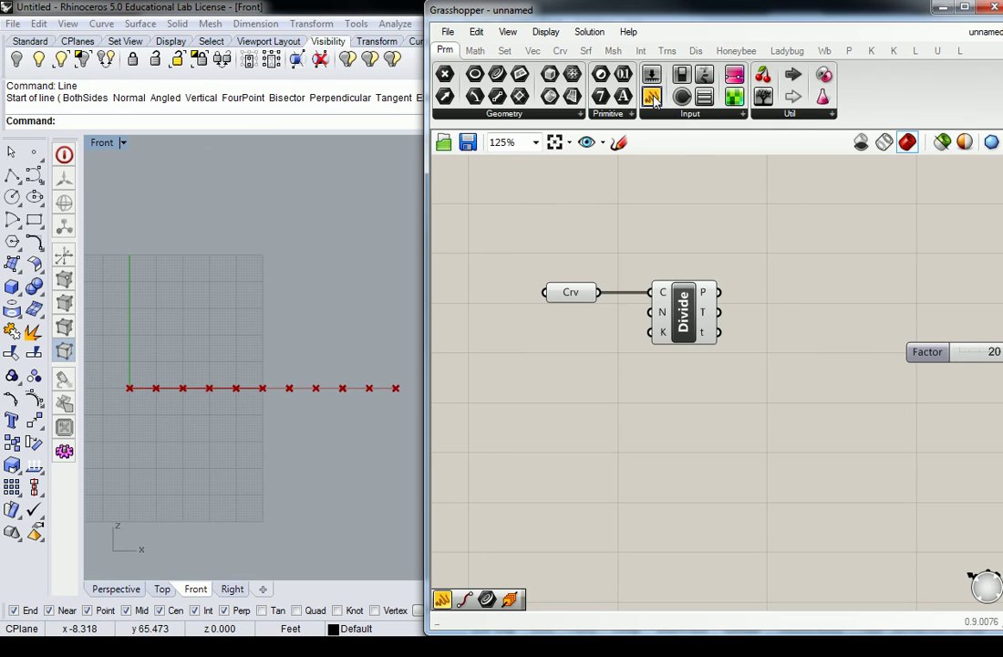
pyautogui.doubleClick(548, 349)
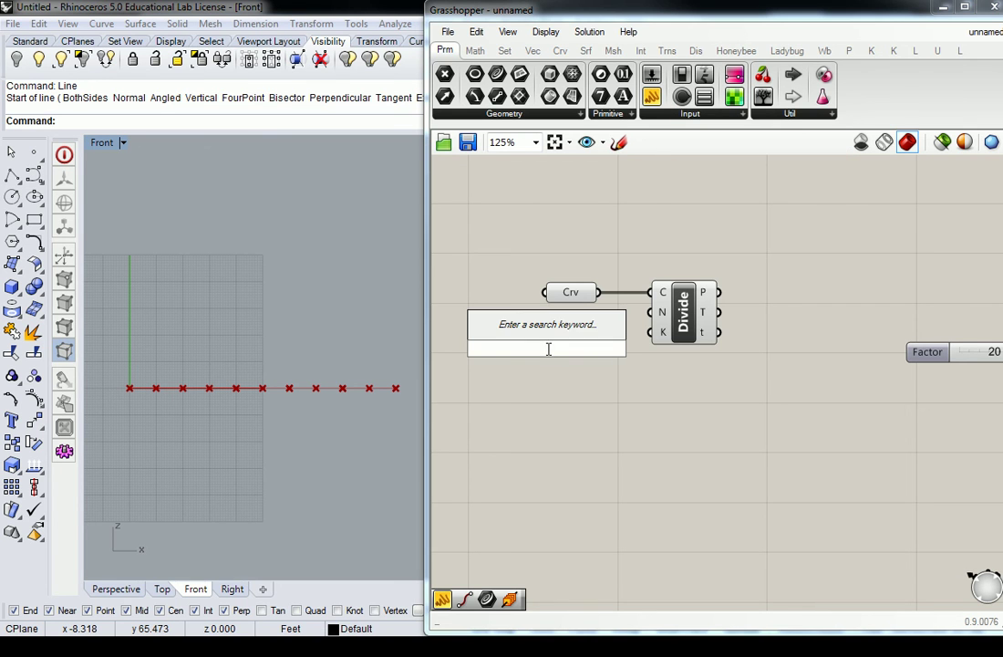
pyautogui.write('0')
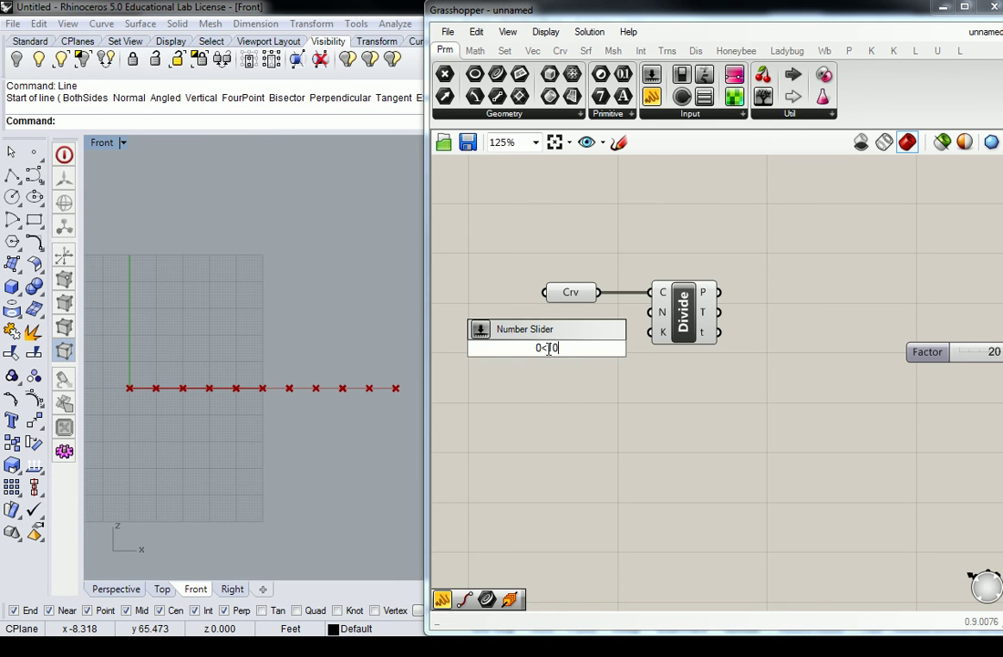
pyautogui.write('<10')
pyautogui.press('Return')
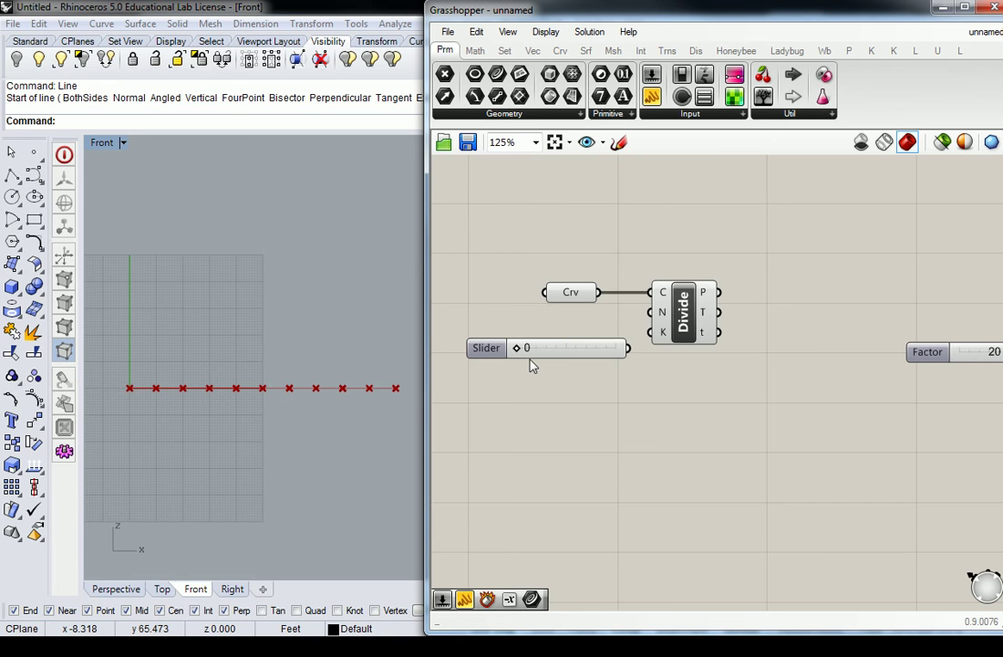
pyautogui.doubleClick(532, 350)
pyautogui.write('7')
pyautogui.click(600, 346)
pyautogui.moveTo(624, 347); pyautogui.dragTo(651, 312)
pyautogui.moveTo(488, 352); pyautogui.dragTo(483, 333)
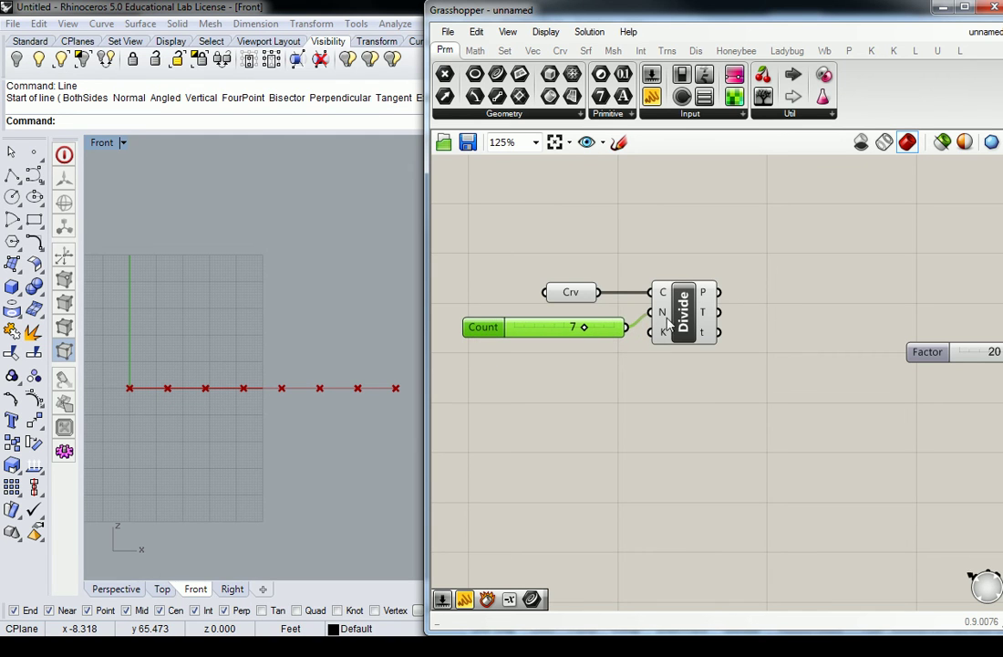
pyautogui.moveTo(660, 337); pyautogui.dragTo(651, 338, button='right')
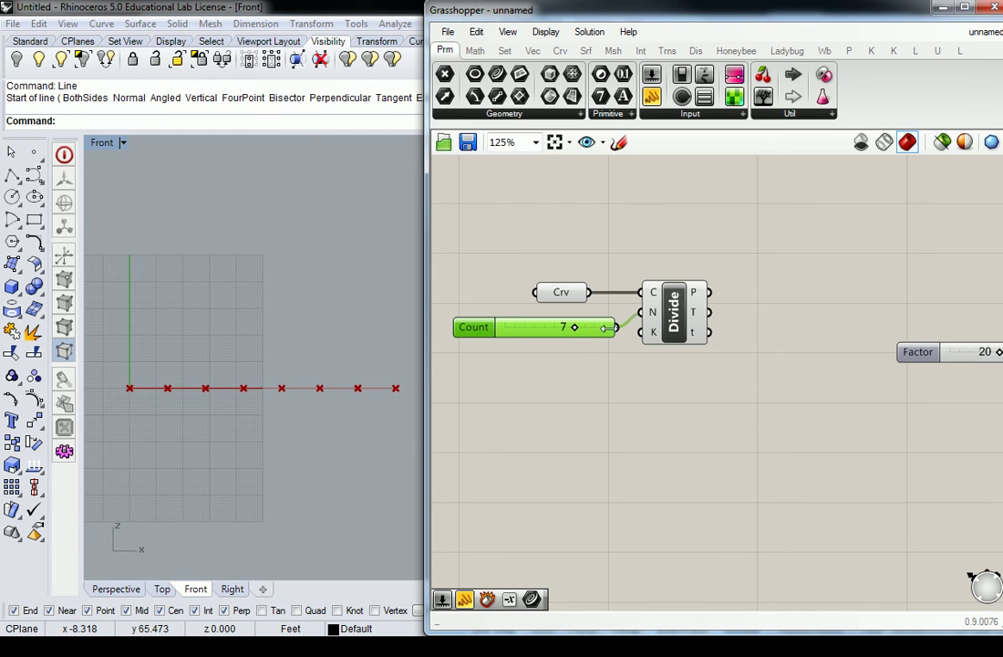
# - Inspect Divide's P, T and t output lists, then bring up the curve Division components
pyautogui.moveTo(489, 333); pyautogui.dragTo(483, 330)
pyautogui.click(577, 182)
pyautogui.moveTo(696, 297)
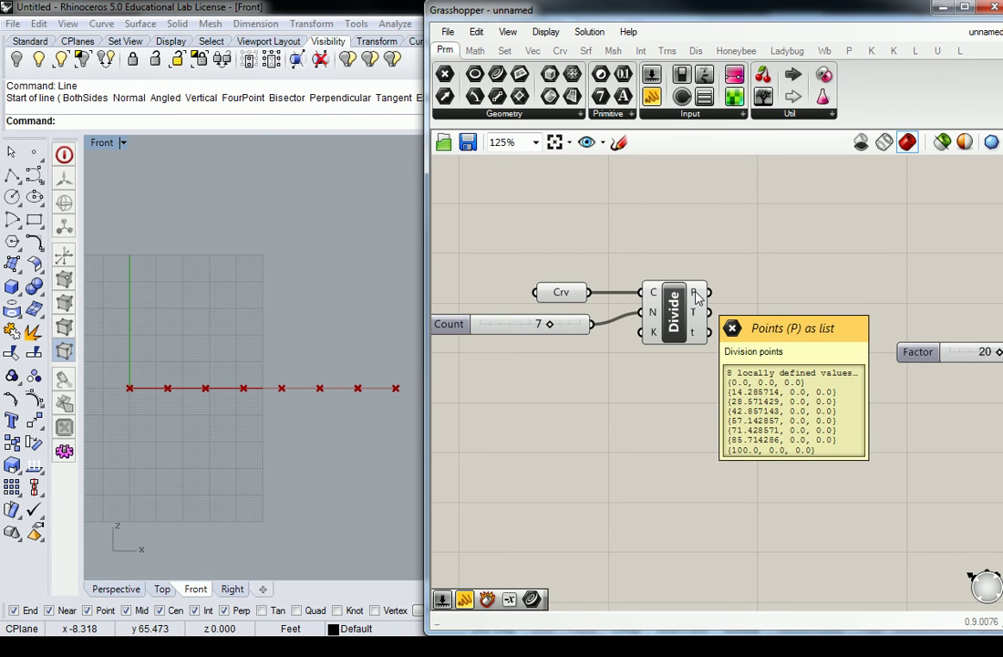
pyautogui.moveTo(700, 317)
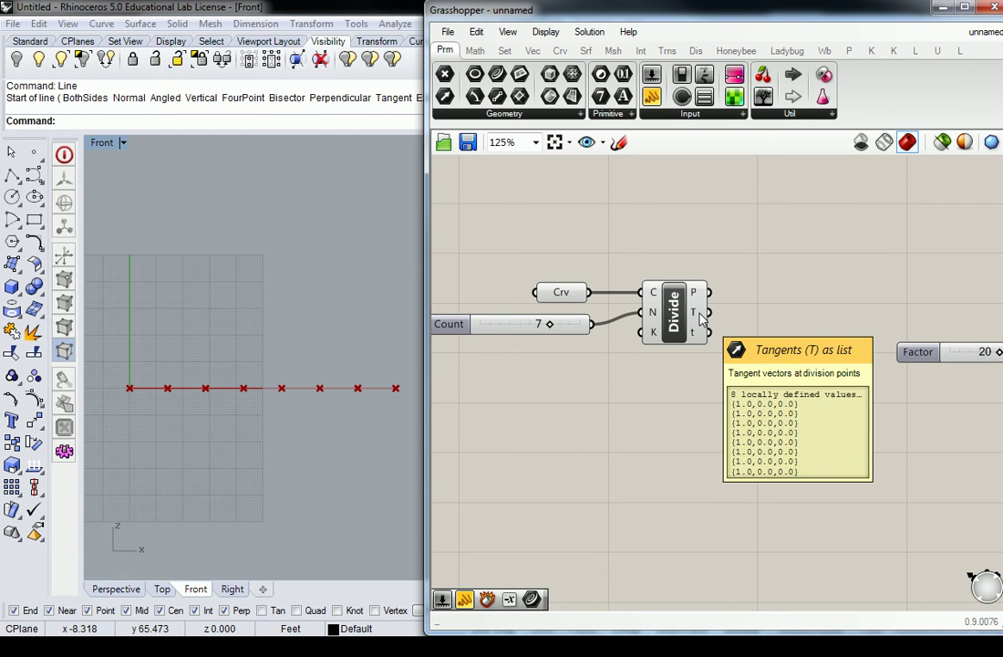
pyautogui.moveTo(695, 338)
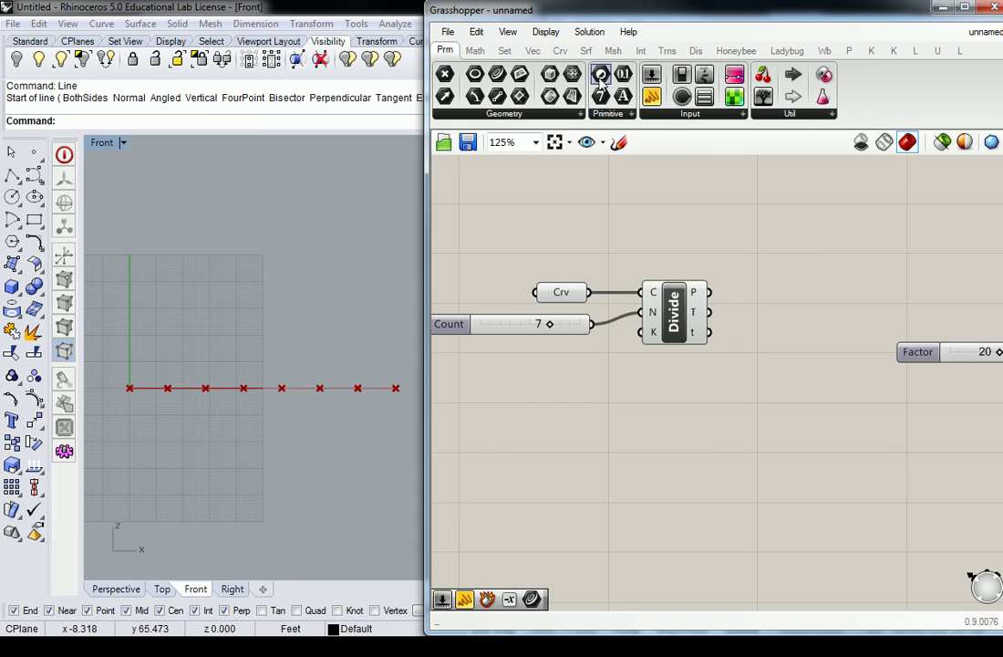
pyautogui.click(560, 51)
pyautogui.click(624, 114)
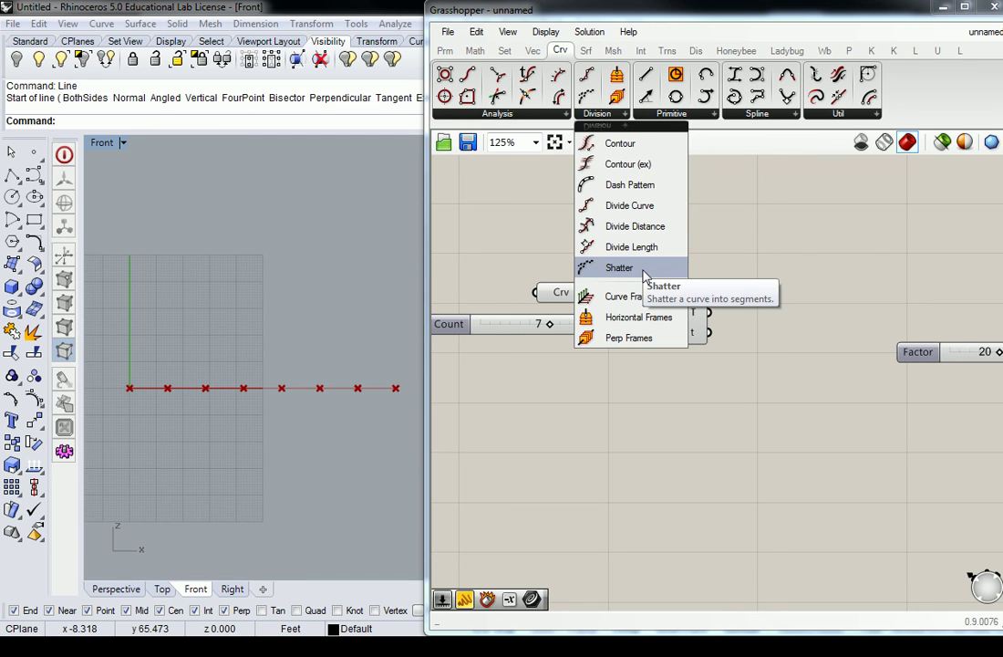
# - Place a Shatter component beside Divide and tidy the Crv parameter and Divide positions
pyautogui.moveTo(644, 271); pyautogui.dragTo(839, 269)
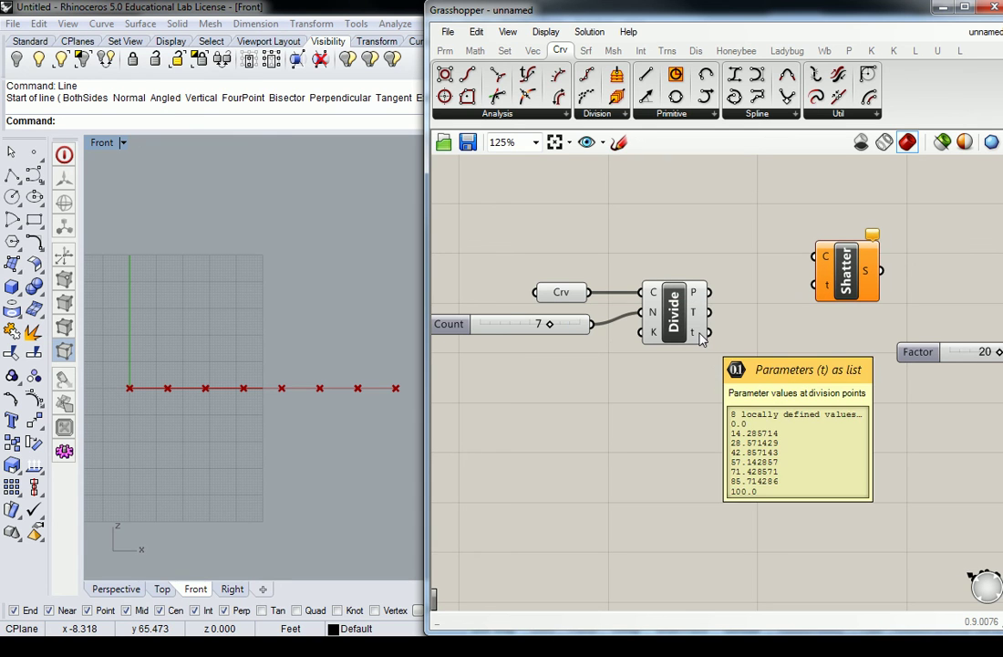
pyautogui.click(687, 335)
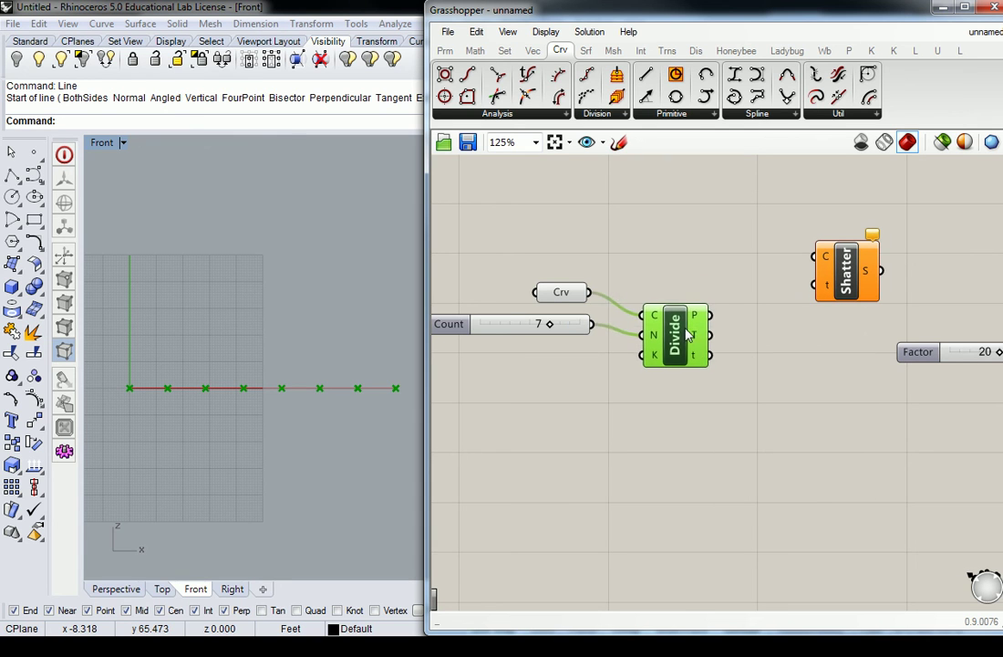
pyautogui.click(562, 293)
pyautogui.moveTo(562, 294); pyautogui.dragTo(570, 265)
pyautogui.moveTo(677, 318); pyautogui.dragTo(670, 315)
pyautogui.click(582, 235)
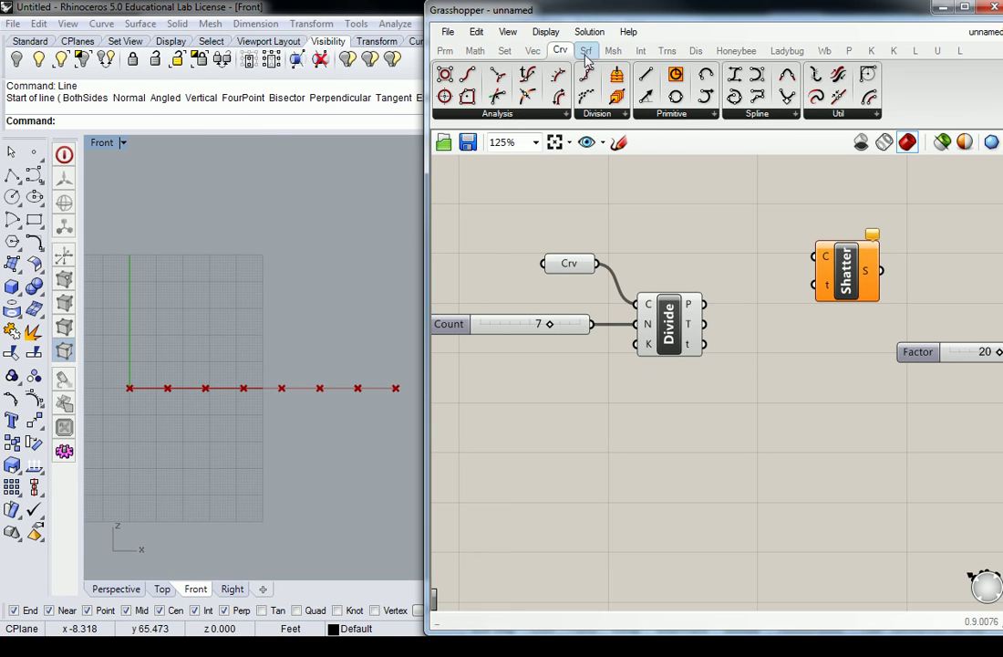
pyautogui.click(595, 113)
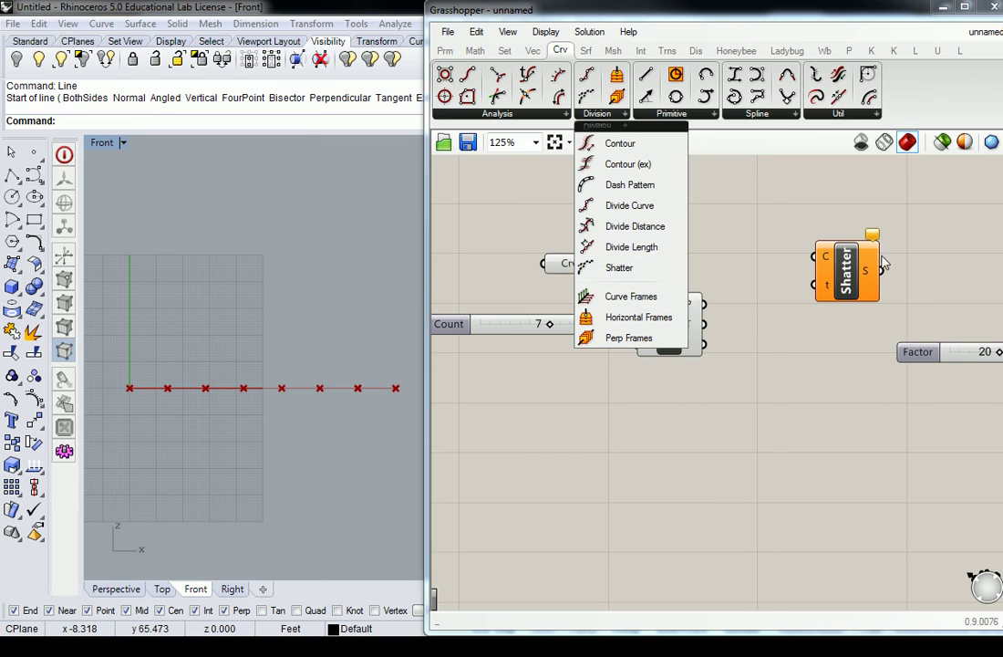
# - Name Shatter's group 'Crv > Div' and shift it slightly left
pyautogui.click(857, 242)
pyautogui.rightClick(857, 242)
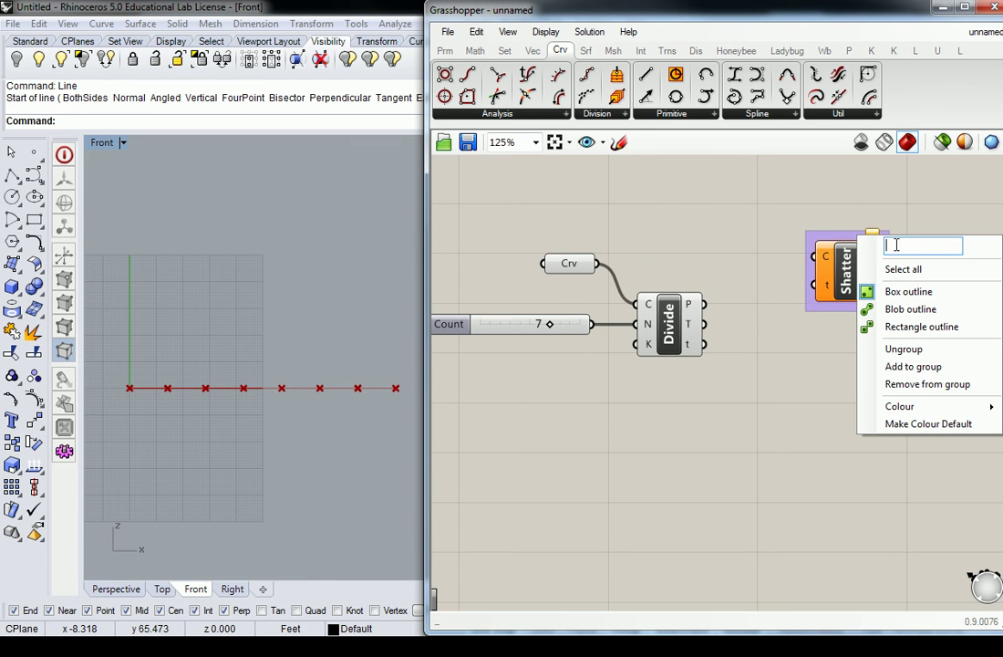
pyautogui.write('Crv > Div')
pyautogui.press('Return')
pyautogui.moveTo(848, 279); pyautogui.dragTo(814, 278)
pyautogui.click(750, 265)
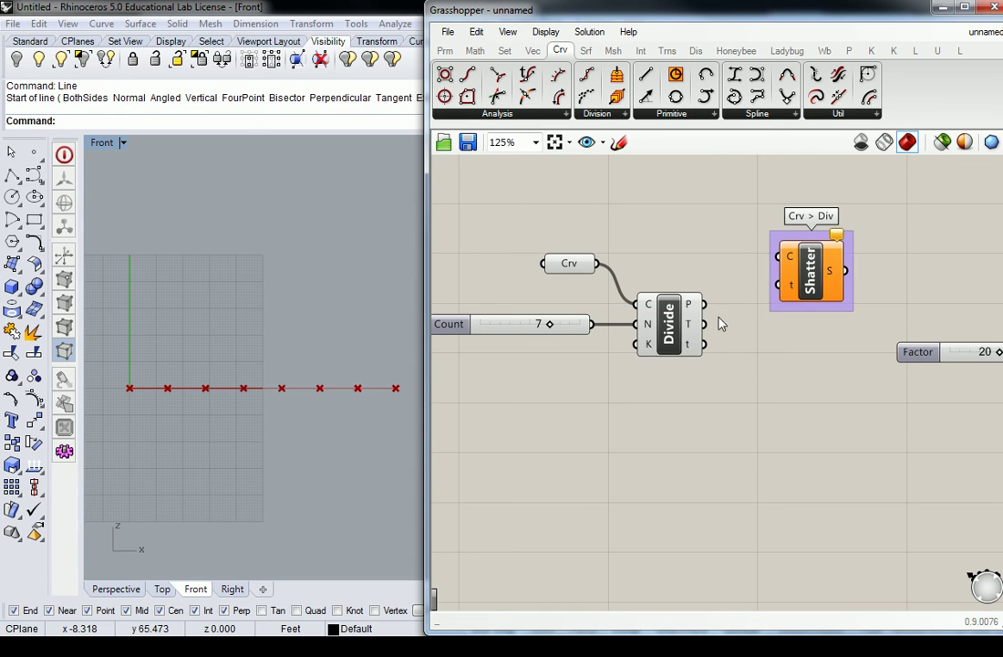
pyautogui.moveTo(691, 349)
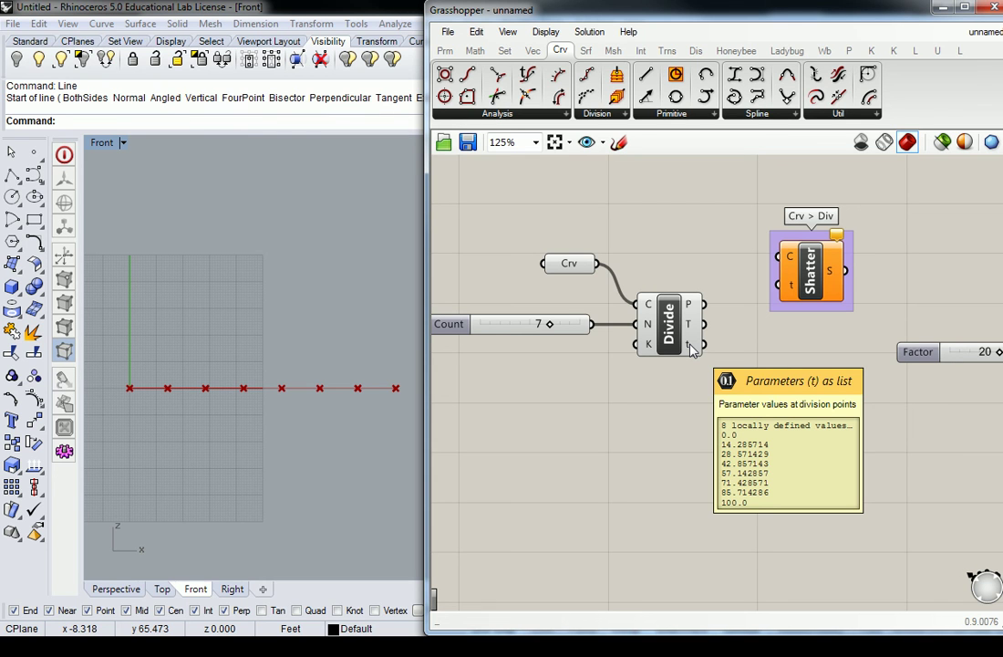
# - Wire Divide's t values and the Crv line into Shatter, yielding 7 line segments
pyautogui.moveTo(690, 348); pyautogui.dragTo(781, 286)
pyautogui.moveTo(792, 290)
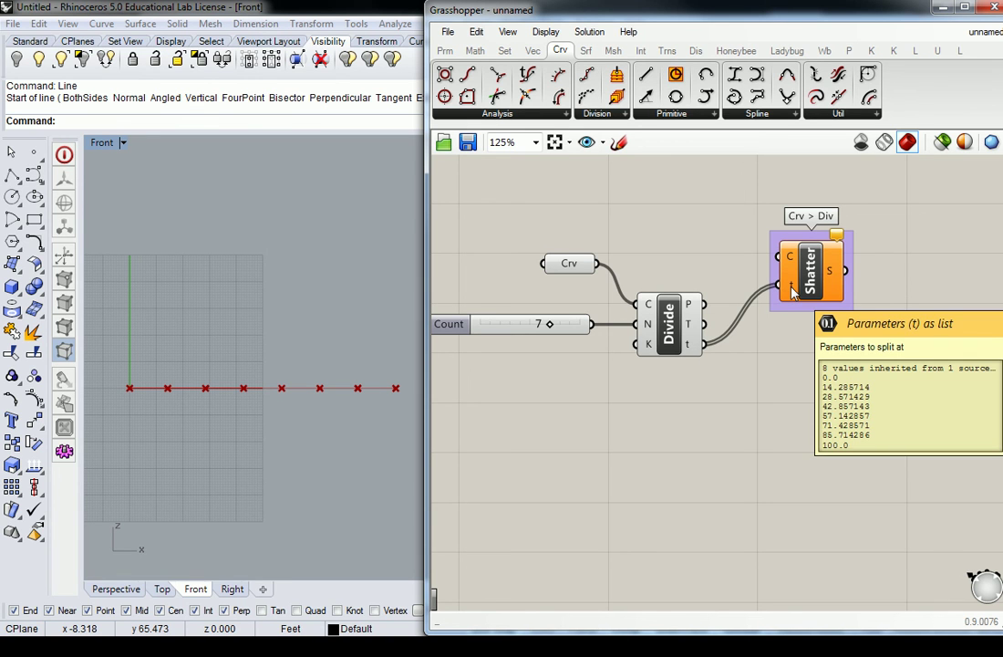
pyautogui.moveTo(597, 264); pyautogui.dragTo(791, 277)
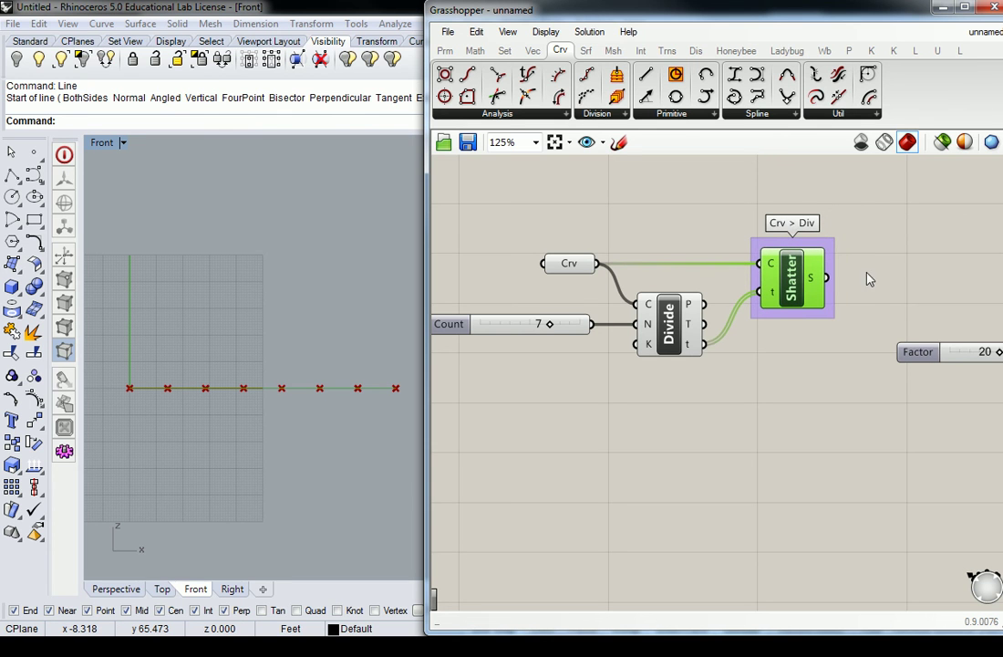
pyautogui.moveTo(870, 279); pyautogui.dragTo(778, 281, button='right')
pyautogui.moveTo(727, 285)
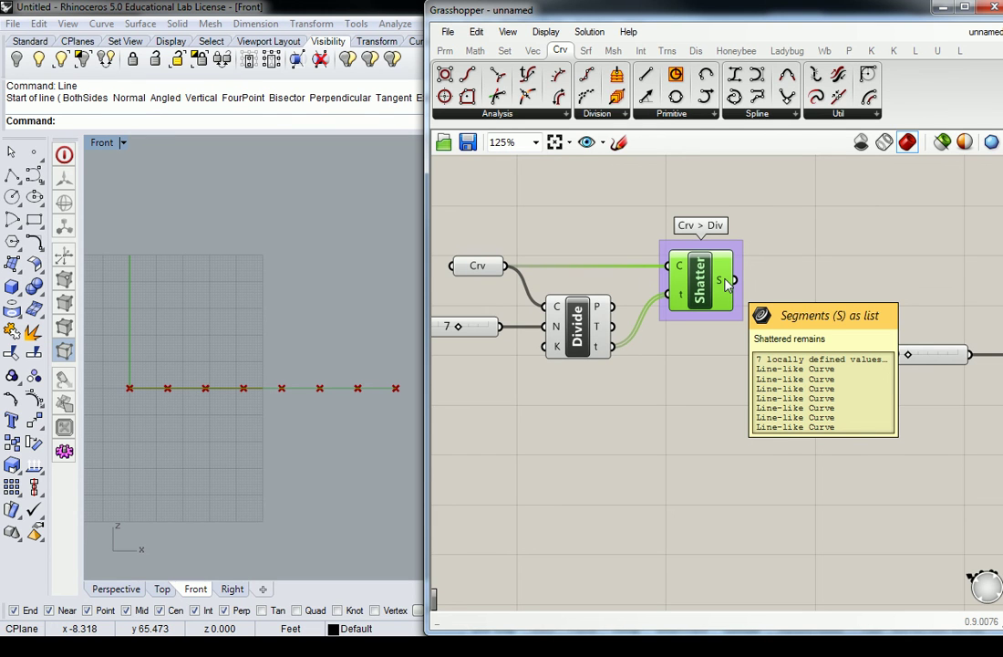
# - Box-select the Factor slider, Z vector and Move components and drop them a little lower
pyautogui.scroll(-2, 747, 269)
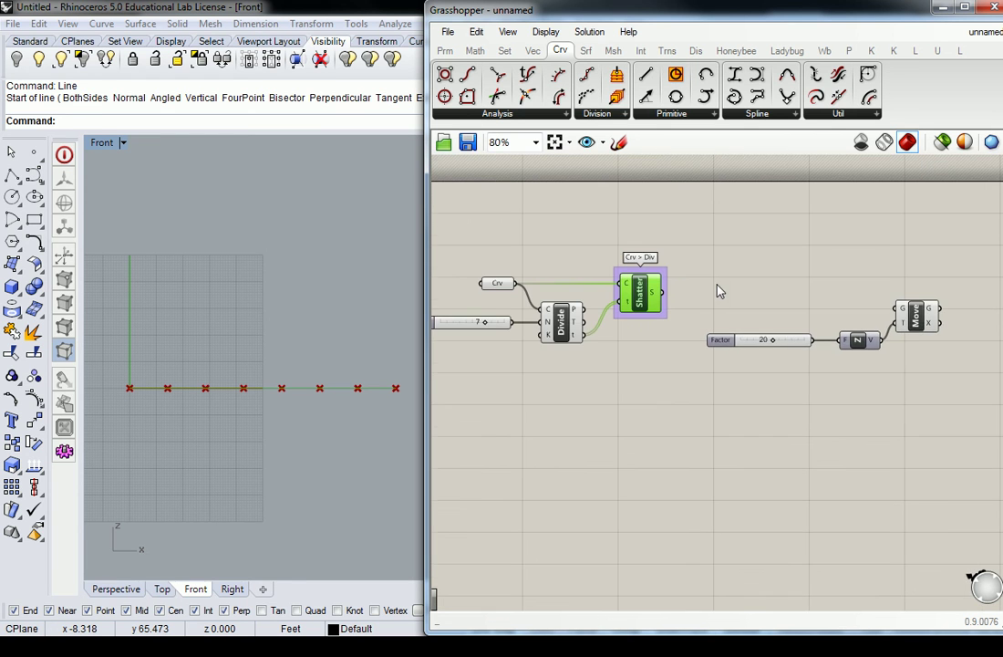
pyautogui.moveTo(676, 287); pyautogui.dragTo(722, 289, button='right')
pyautogui.click(750, 267)
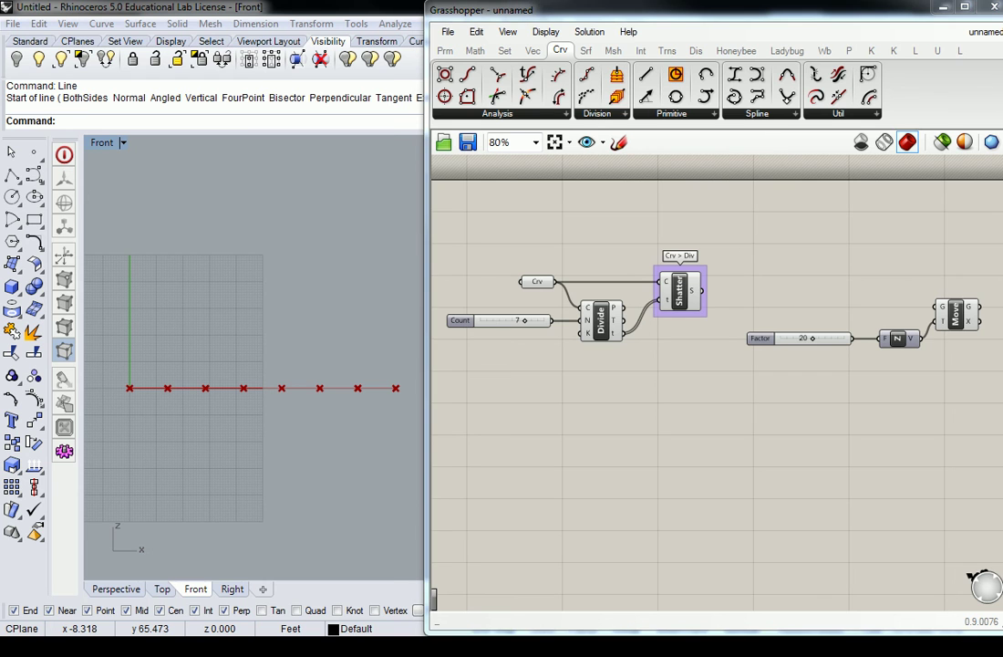
pyautogui.moveTo(783, 257); pyautogui.dragTo(656, 259, button='right')
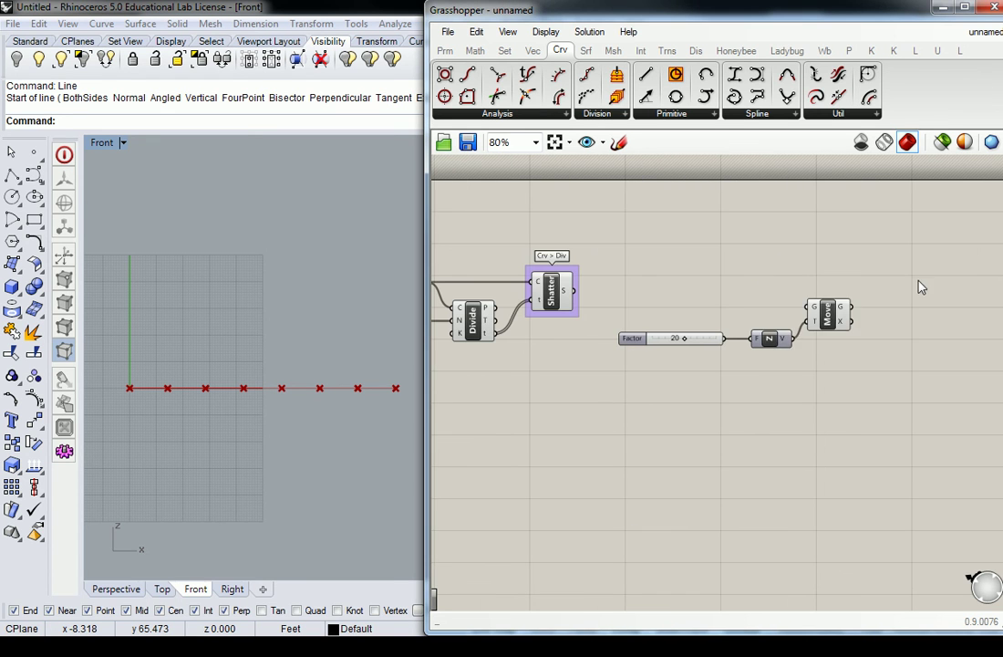
pyautogui.moveTo(918, 284); pyautogui.dragTo(613, 370)
pyautogui.moveTo(776, 340); pyautogui.dragTo(775, 372)
pyautogui.click(701, 253)
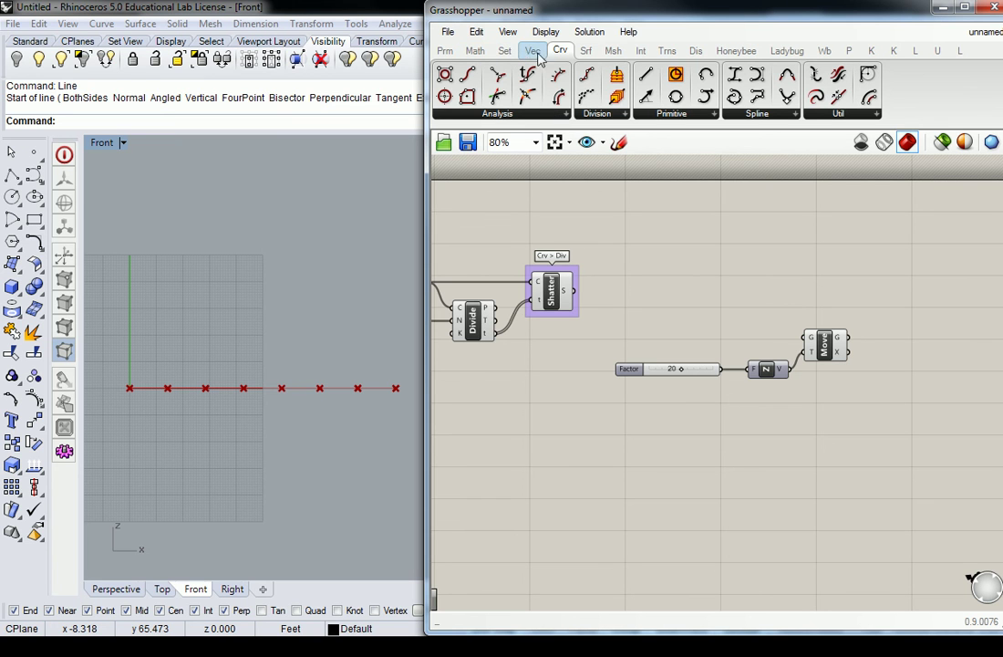
# - Duplicate Divide and its Count slider to the right and wire Shatter's segments into the copy
pyautogui.moveTo(565, 350); pyautogui.dragTo(743, 326, button='right')
pyautogui.click(650, 294)
pyautogui.keyDown('shift'); pyautogui.click(583, 257); pyautogui.keyUp('shift')
pyautogui.keyDown('shift'); pyautogui.click(529, 299); pyautogui.keyUp('shift')
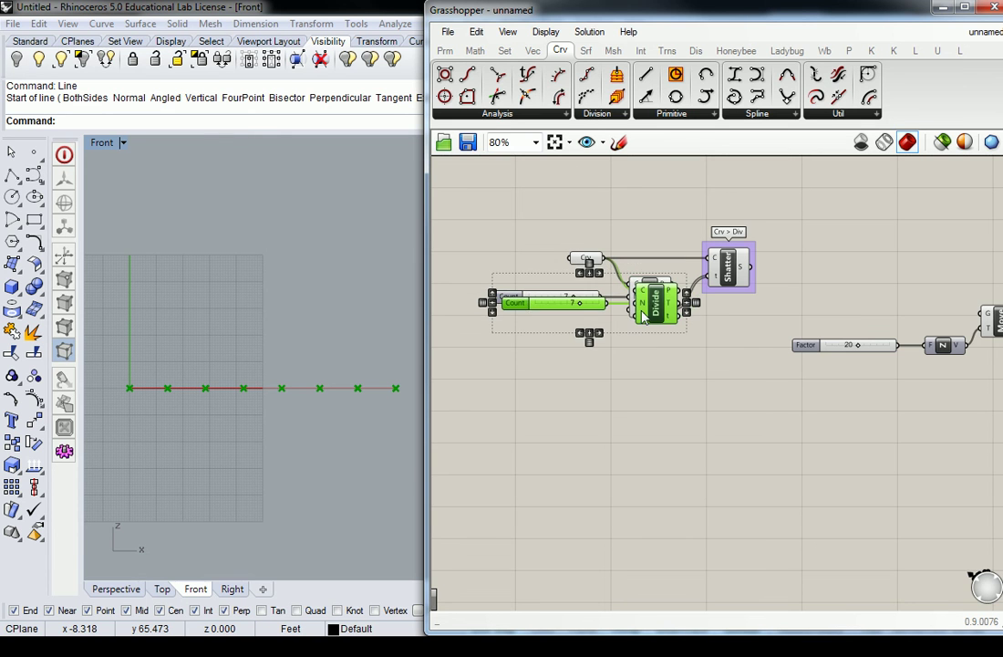
pyautogui.keyDown('alt'); pyautogui.moveTo(529, 302); pyautogui.dragTo(724, 311); pyautogui.keyUp('alt')
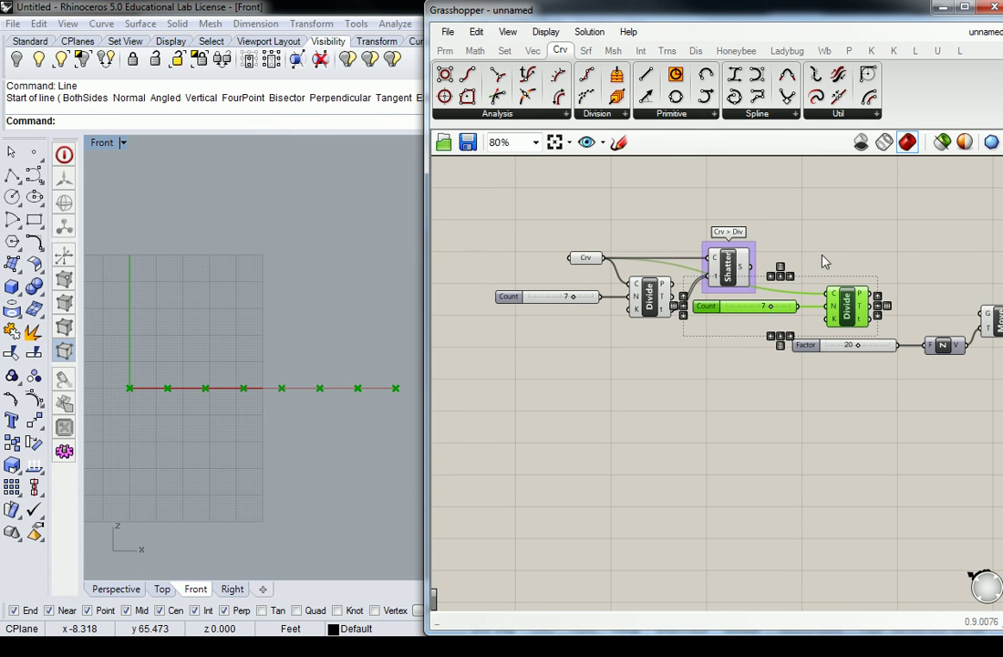
pyautogui.moveTo(817, 257); pyautogui.dragTo(812, 257, button='right')
pyautogui.moveTo(746, 266); pyautogui.dragTo(827, 267)
pyautogui.click(846, 281)
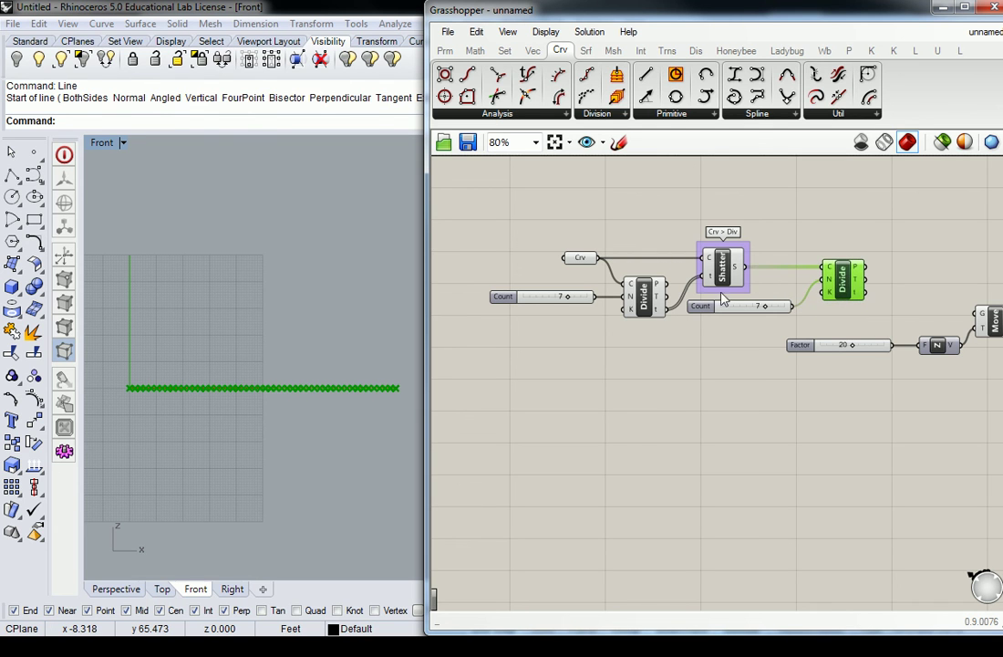
# - Set the copied Count slider to 2
pyautogui.moveTo(714, 310); pyautogui.dragTo(673, 344)
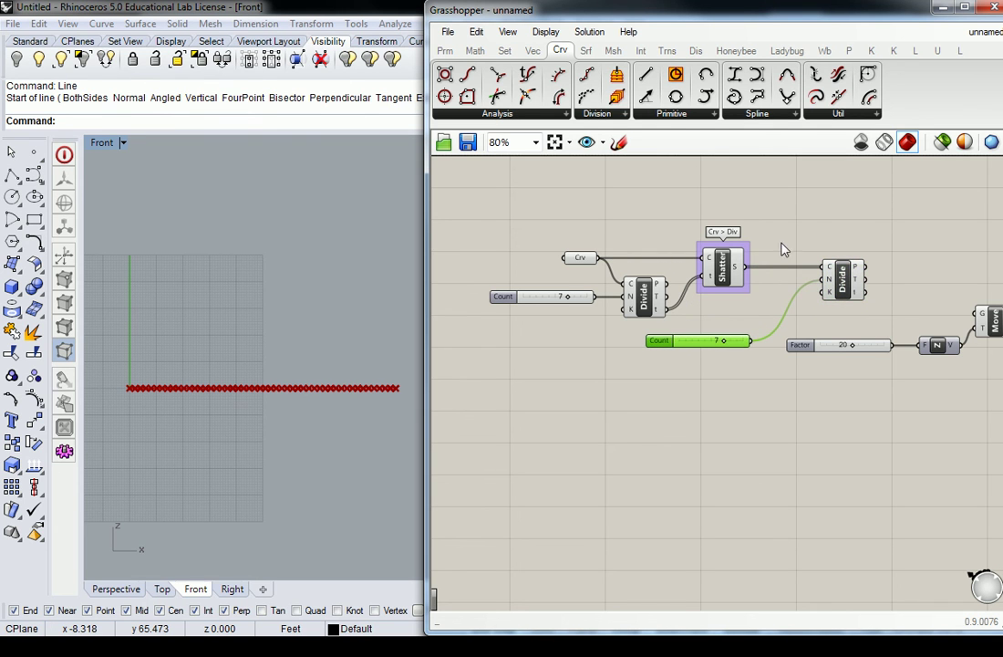
pyautogui.moveTo(671, 207); pyautogui.dragTo(655, 211, button='right')
pyautogui.doubleClick(702, 346)
pyautogui.click(707, 492)
pyautogui.scroll(4, 709, 344)
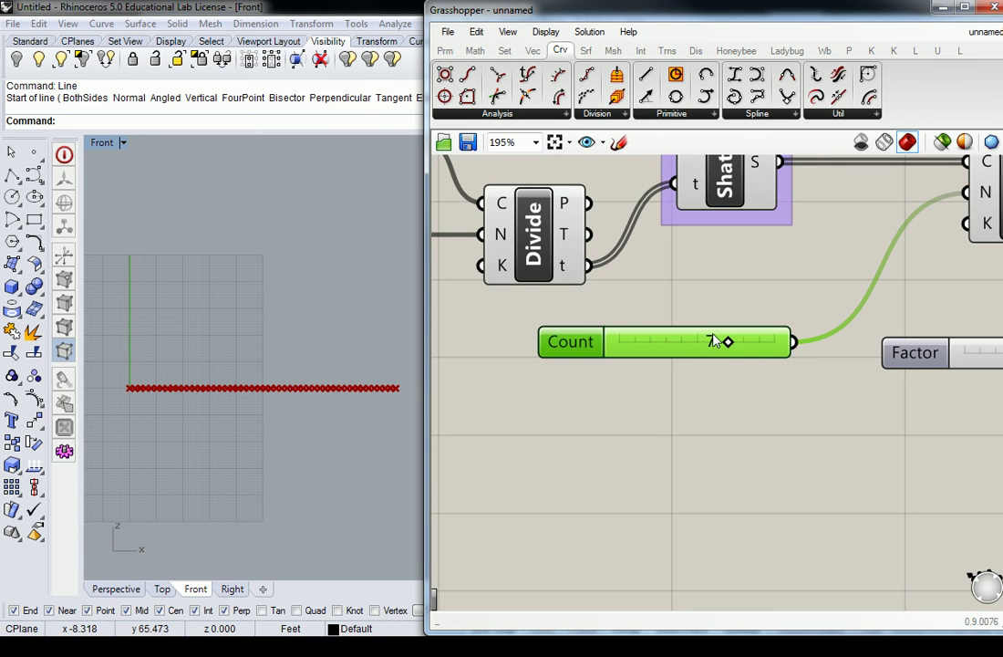
pyautogui.doubleClick(715, 340)
pyautogui.write('2')
pyautogui.press('Return')
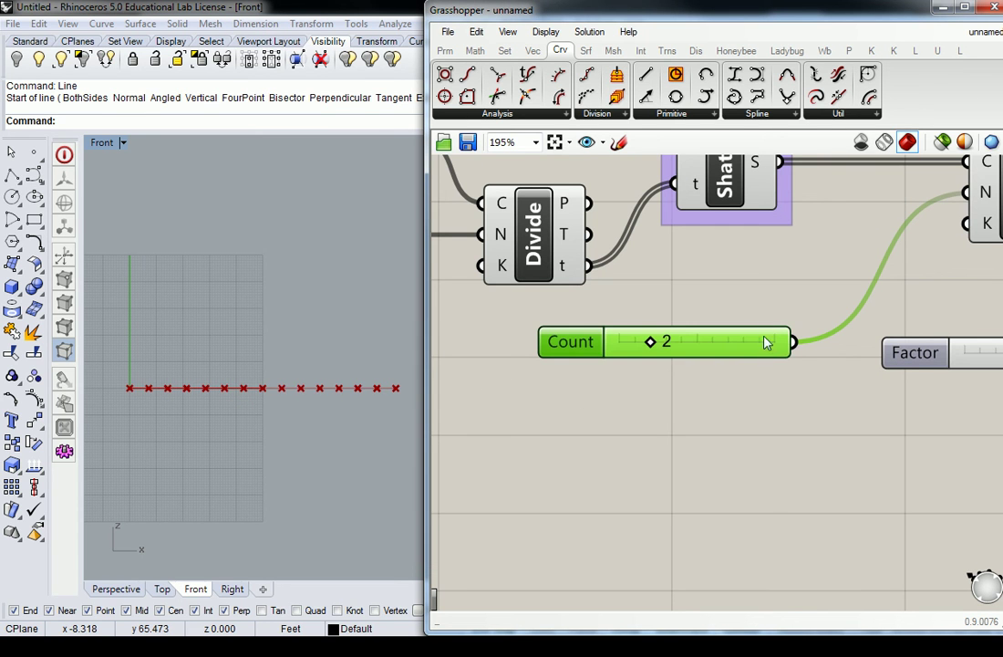
pyautogui.click(766, 327)
pyautogui.scroll(-3, 679, 308)
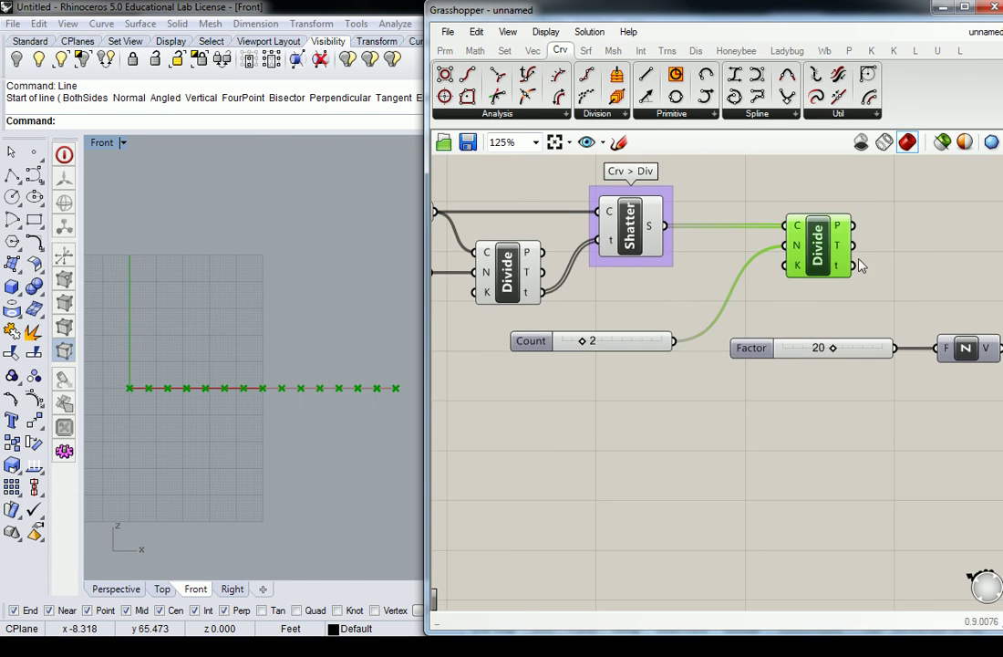
# - Move the Factor slider, N and Move components down and right, clearing space
pyautogui.moveTo(946, 283); pyautogui.dragTo(812, 311, button='right')
pyautogui.moveTo(942, 287); pyautogui.dragTo(738, 410)
pyautogui.moveTo(956, 256); pyautogui.dragTo(730, 440)
pyautogui.moveTo(823, 383); pyautogui.dragTo(969, 478)
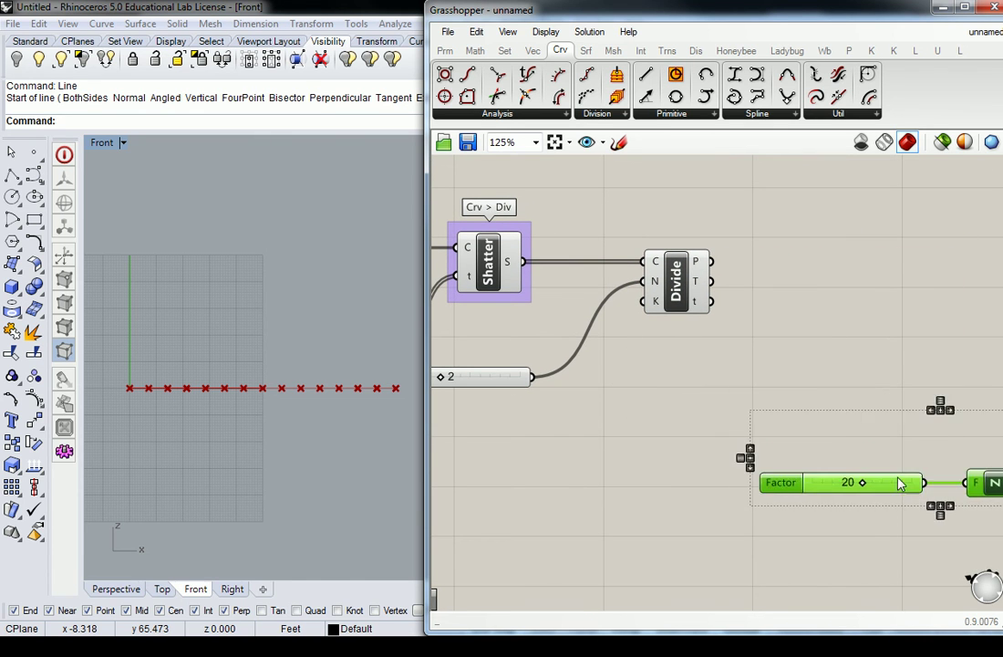
pyautogui.click(774, 291)
pyautogui.moveTo(774, 291); pyautogui.dragTo(700, 291, button='right')
pyautogui.scroll(-3, 727, 308)
pyautogui.scroll(1, 727, 307)
pyautogui.click(673, 304)
# - Drag a List Item component from the Set tab's List panel onto the canvas
pyautogui.click(769, 301)
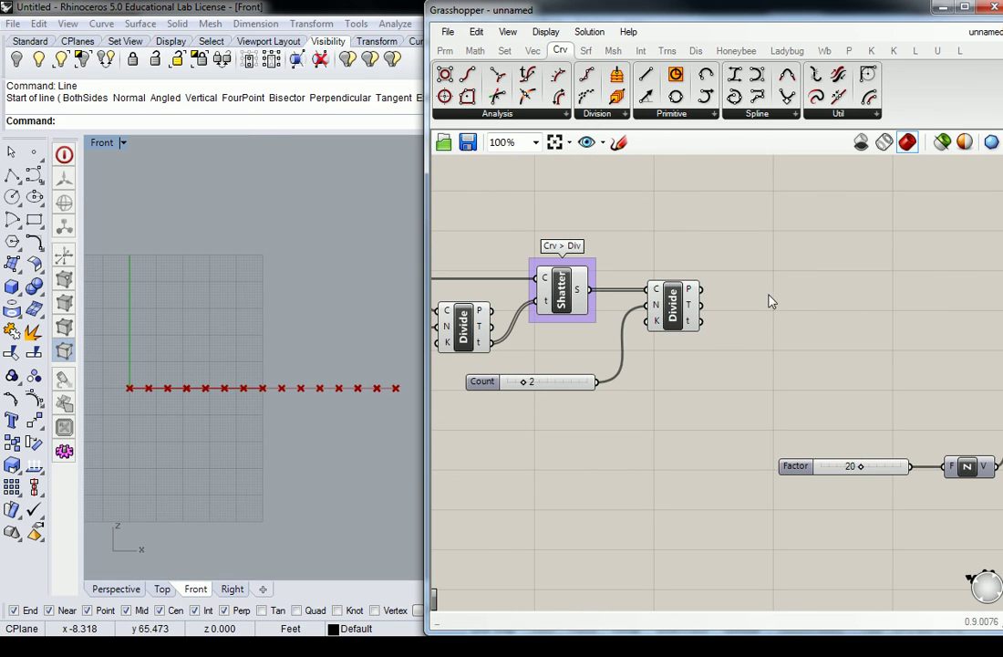
pyautogui.click(504, 50)
pyautogui.click(515, 112)
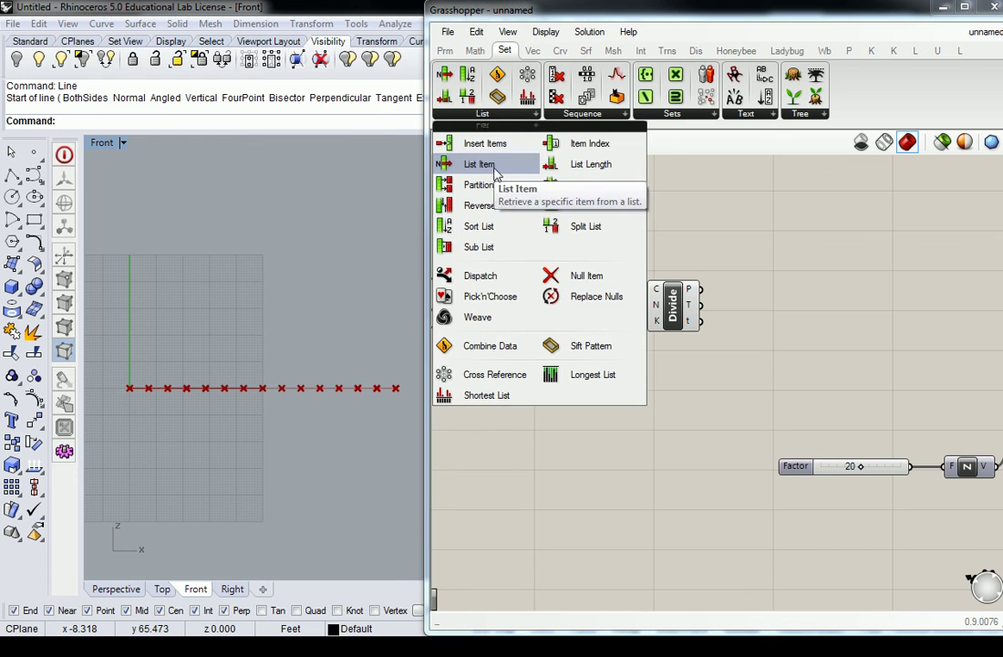
pyautogui.moveTo(474, 164); pyautogui.dragTo(818, 271)
pyautogui.click(755, 293)
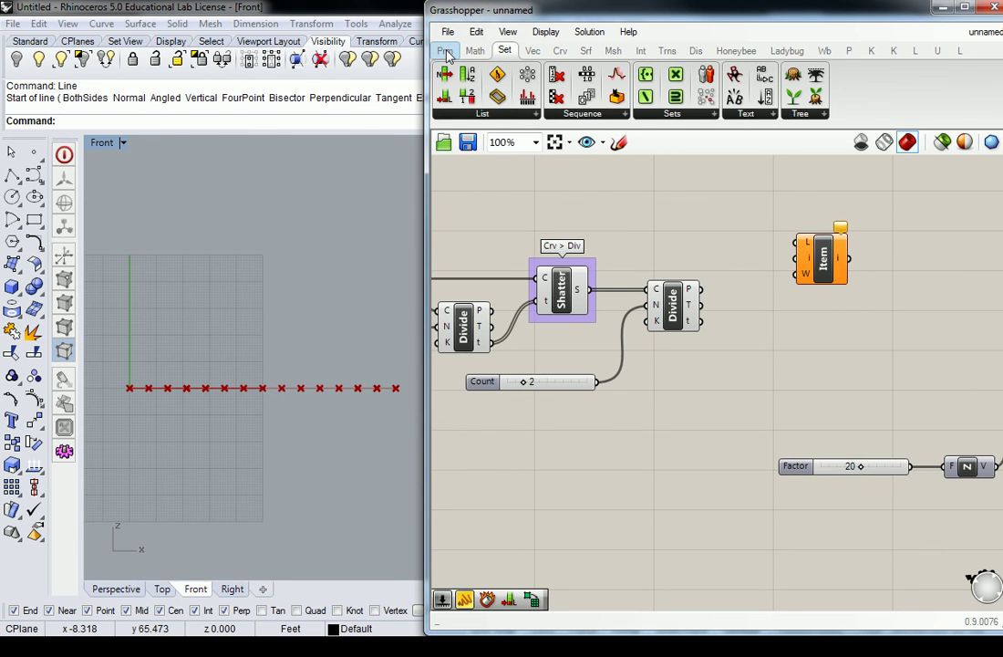
pyautogui.moveTo(446, 53)
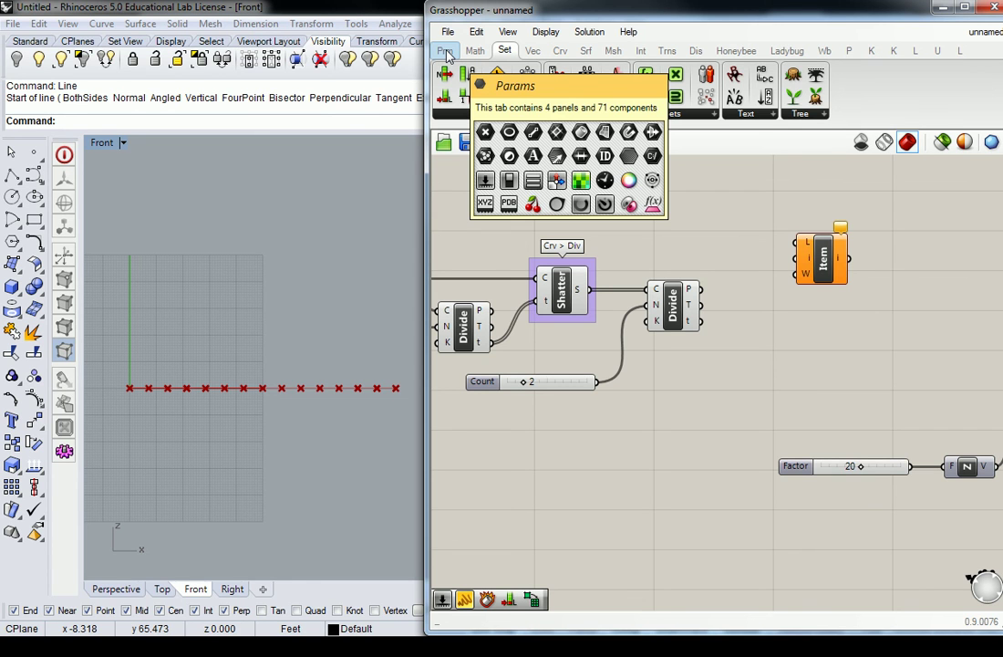
# - Add a Panel containing 1 and wire it into List Item's index input
pyautogui.click(447, 51)
pyautogui.moveTo(570, 80); pyautogui.dragTo(755, 243)
pyautogui.doubleClick(755, 244)
pyautogui.write('1')
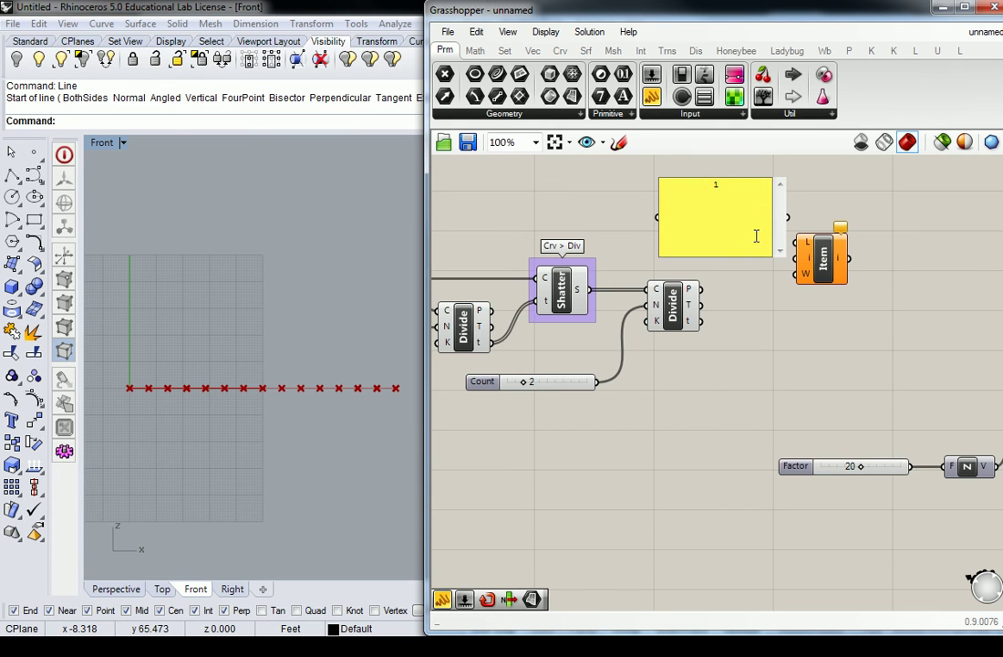
pyautogui.click(761, 295)
pyautogui.moveTo(785, 256)
pyautogui.mouseDown()
pyautogui.moveTo(711, 189)
pyautogui.moveTo(709, 217)
pyautogui.moveTo(744, 260)
pyautogui.moveTo(793, 260)
pyautogui.mouseUp()
pyautogui.click(814, 267)
# - Move the panel and Item down-left and feed the second Divide's points into Item's list
pyautogui.moveTo(908, 212); pyautogui.dragTo(741, 290)
pyautogui.moveTo(831, 254); pyautogui.dragTo(809, 352)
pyautogui.click(717, 298)
pyautogui.moveTo(700, 290); pyautogui.dragTo(769, 344)
pyautogui.click(797, 362)
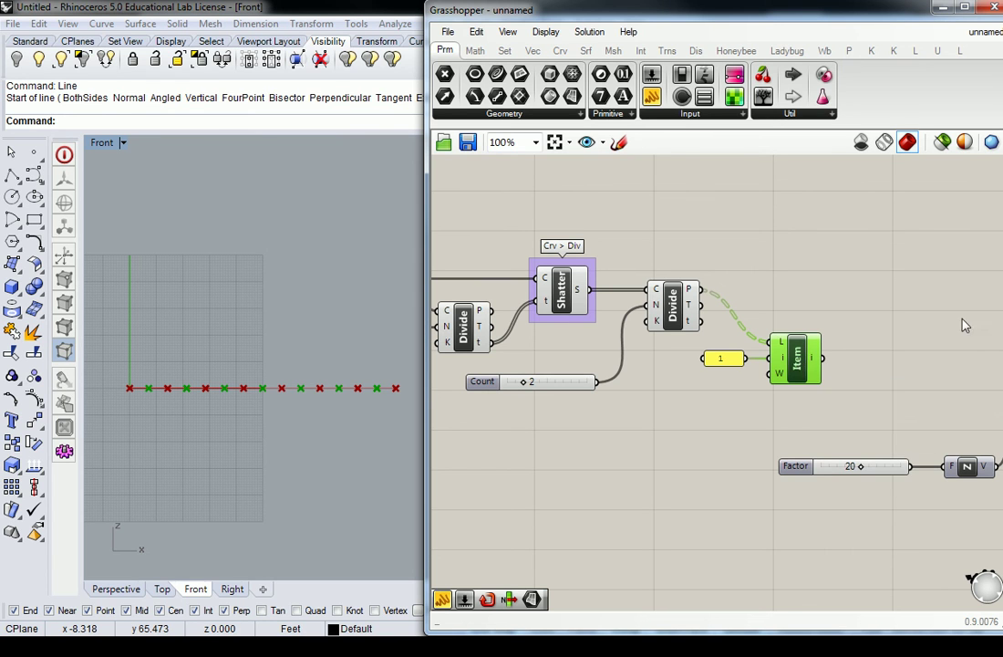
# - Bring Factor, N and Move beside Item and wire the picked midpoints into Move's geometry
pyautogui.moveTo(877, 313); pyautogui.dragTo(772, 302, button='right')
pyautogui.moveTo(940, 351); pyautogui.dragTo(657, 429)
pyautogui.moveTo(950, 445); pyautogui.dragTo(818, 363)
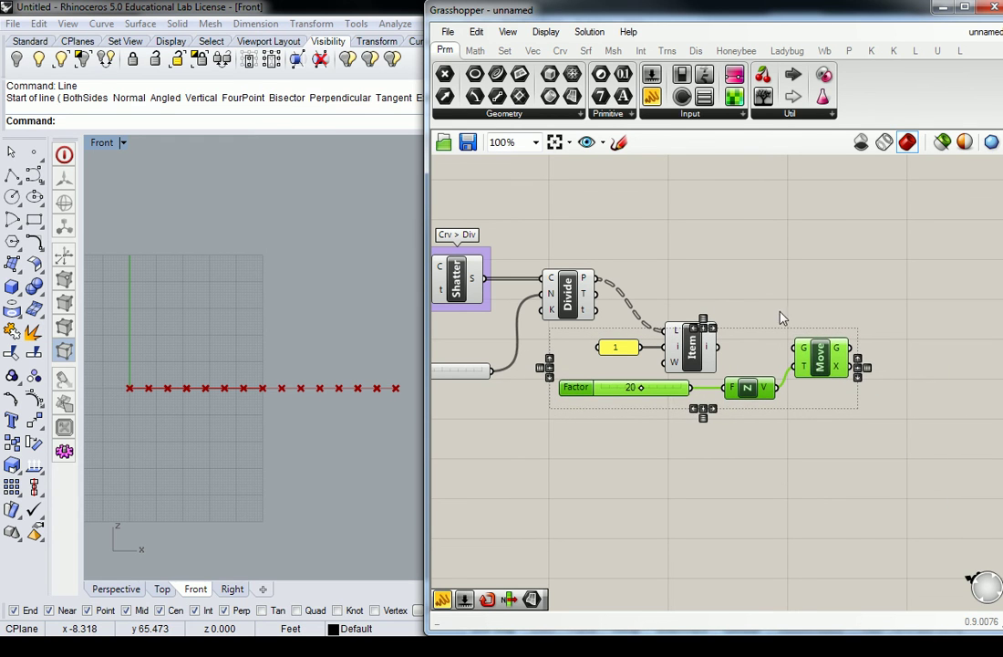
pyautogui.moveTo(717, 347); pyautogui.dragTo(800, 348)
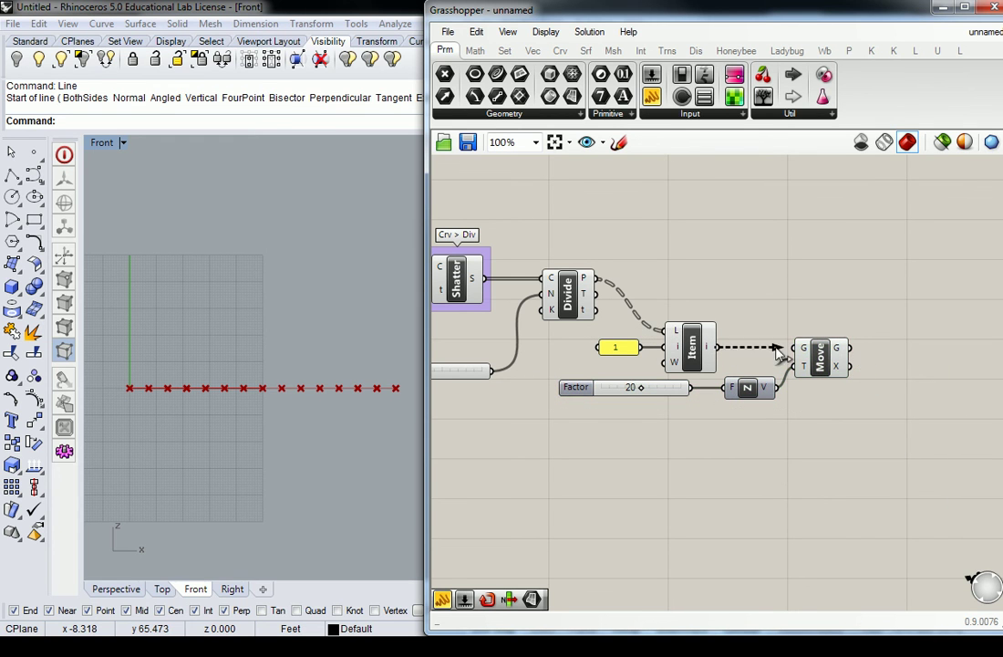
pyautogui.click(821, 355)
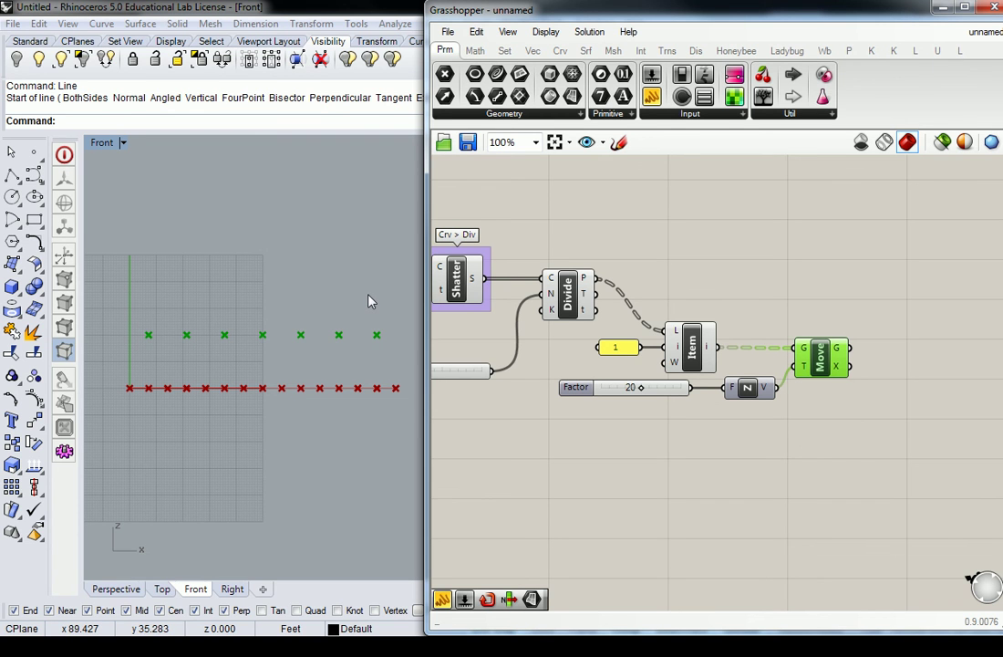
pyautogui.click(732, 233)
pyautogui.scroll(-4, 708, 246)
# - Turn Preview Off for Divide, Item, the 1 panel, Factor and Z
pyautogui.scroll(3, 841, 260)
pyautogui.moveTo(852, 247); pyautogui.dragTo(670, 406)
pyautogui.middleClick(705, 314)
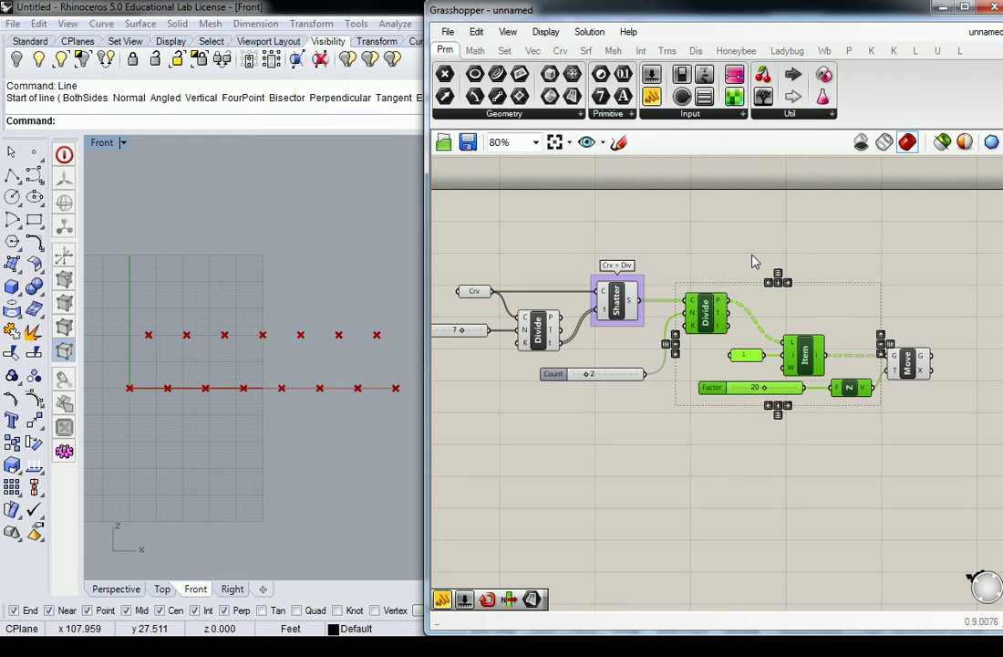
pyautogui.click(753, 262)
pyautogui.moveTo(340, 372); pyautogui.dragTo(325, 369, button='right')
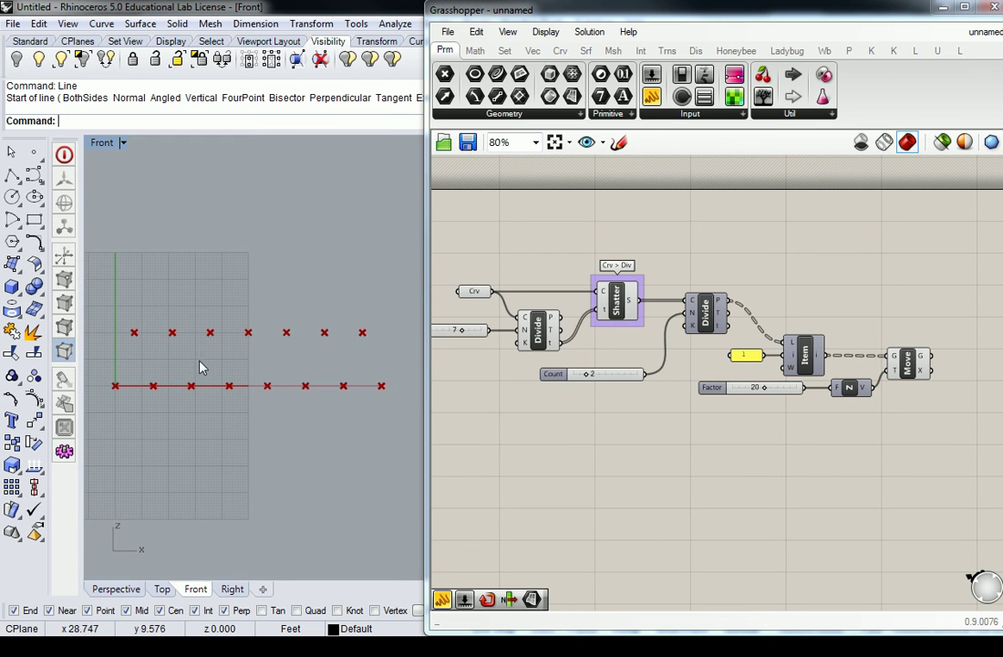